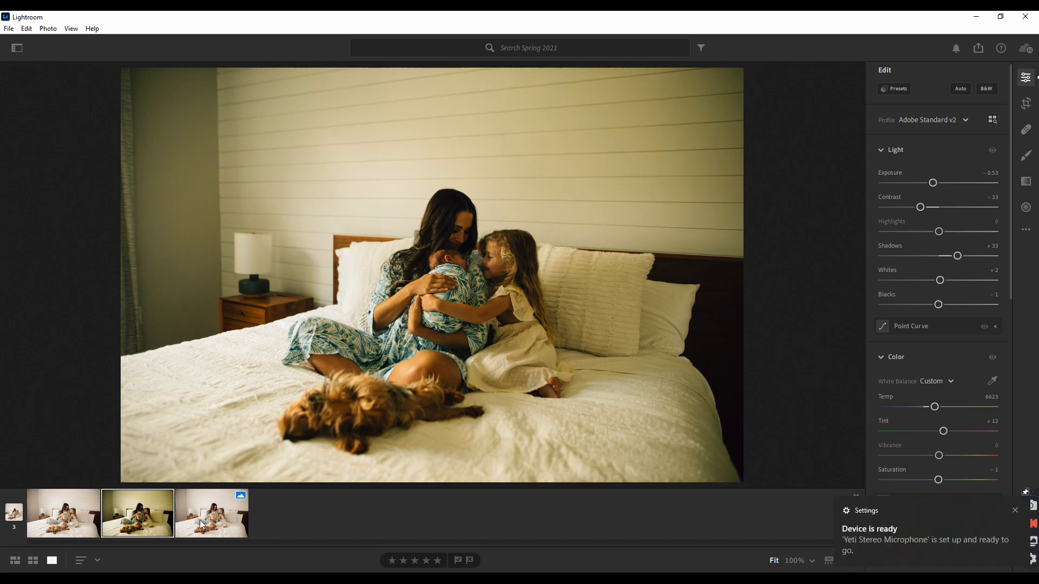
- Show the presets for the yellow-toned bedroom photo and expand the Luminous Presets group
click(72, 525)
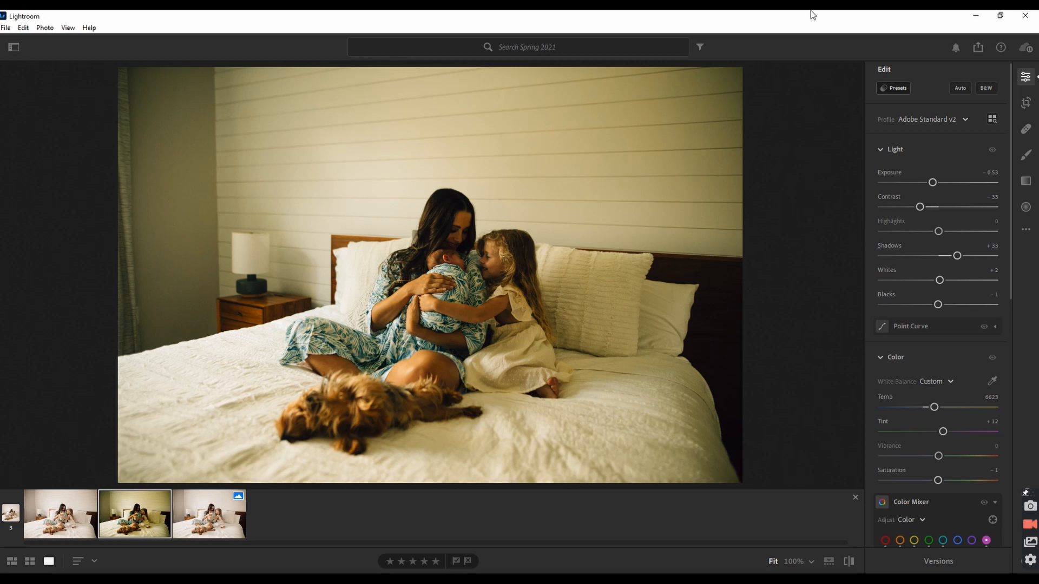
click(895, 88)
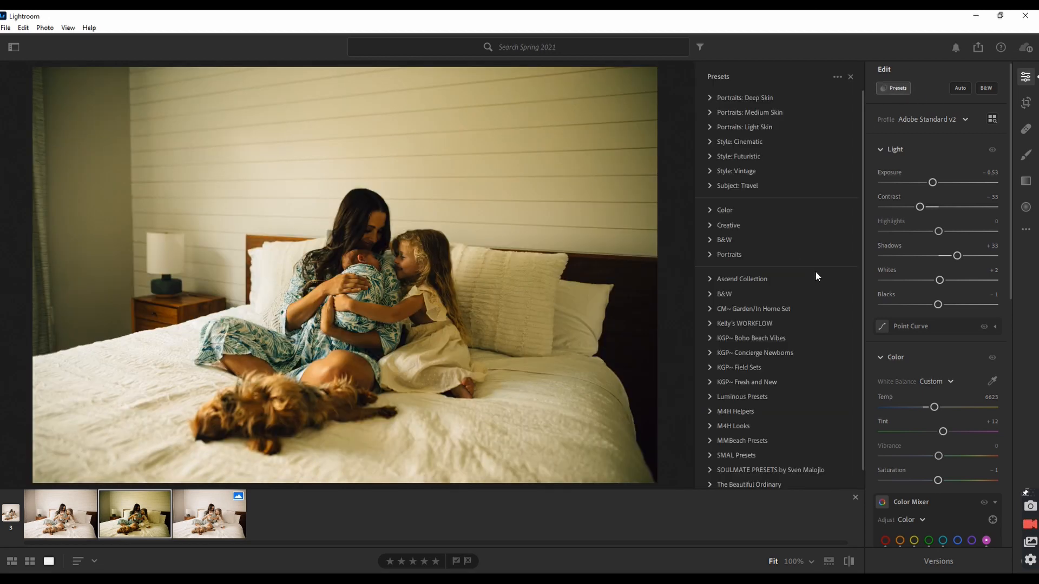
scroll(813, 328, down, 4)
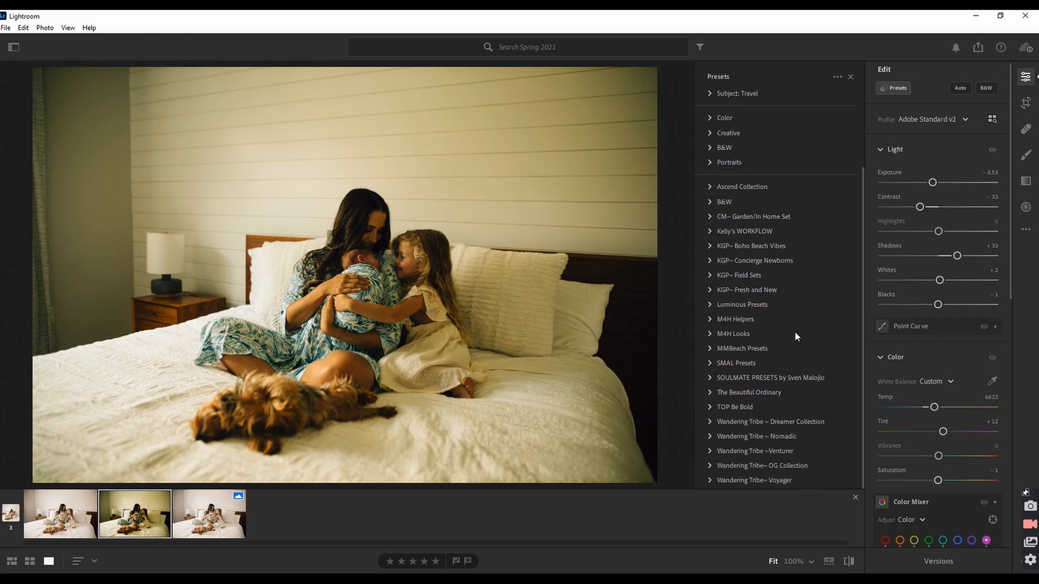
click(711, 304)
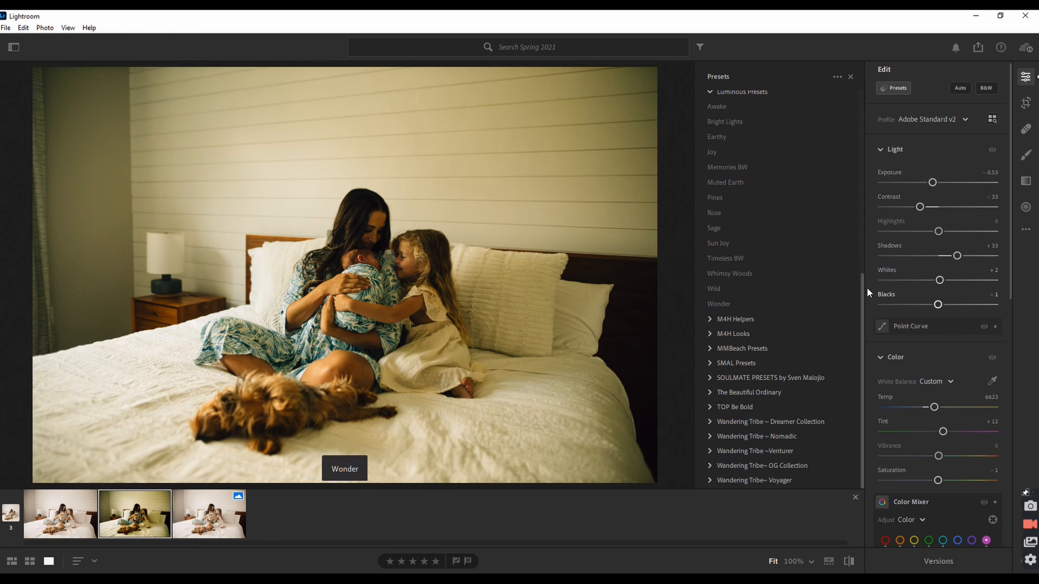
drag(862, 290, 861, 277)
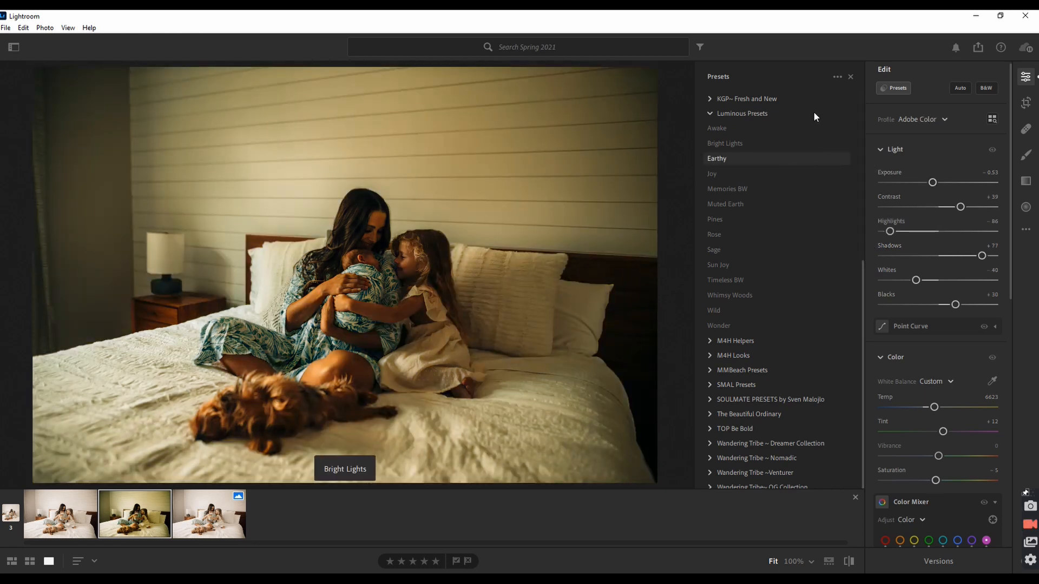
- Preview several Luminous presets on the bedroom photo, including Awake, Joy, Memories BW, Muted Earth and Pines
click(716, 129)
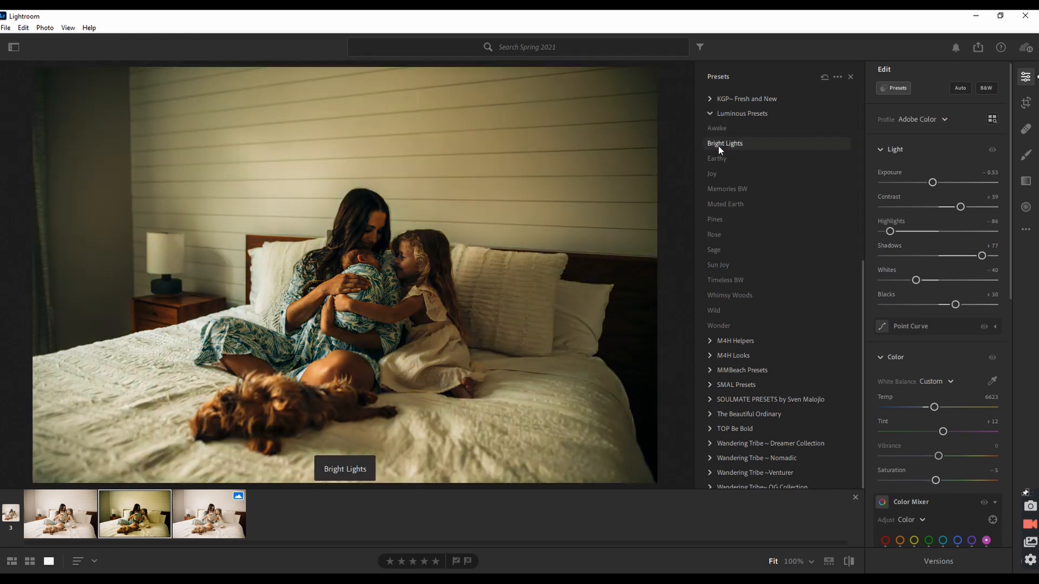
click(712, 172)
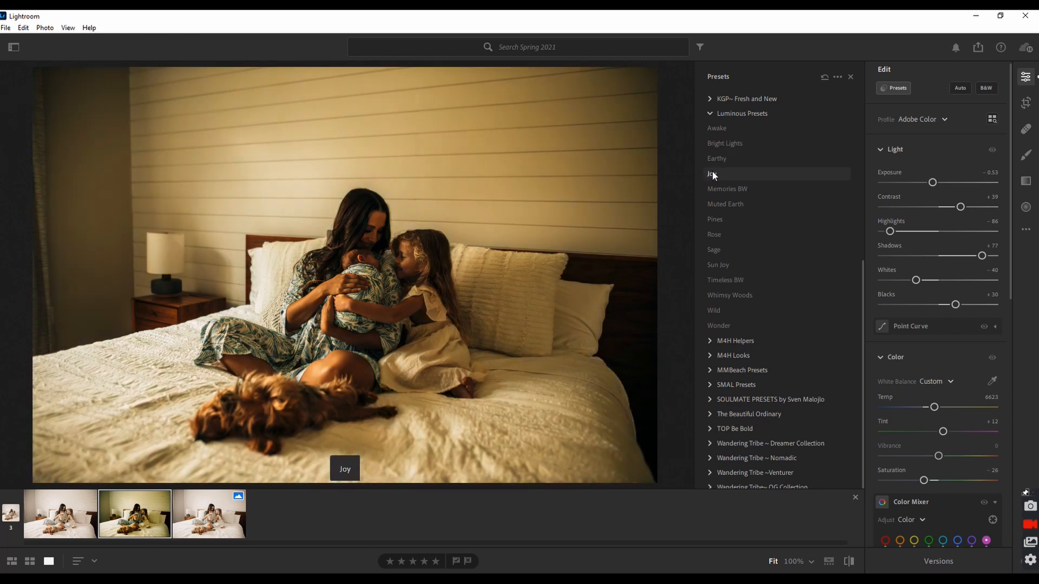
click(719, 187)
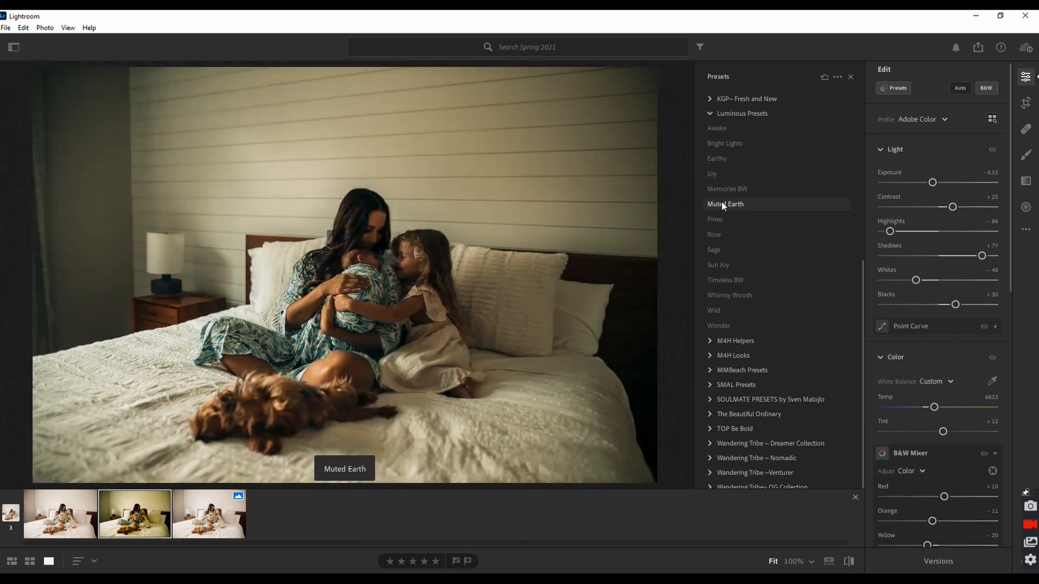
click(721, 202)
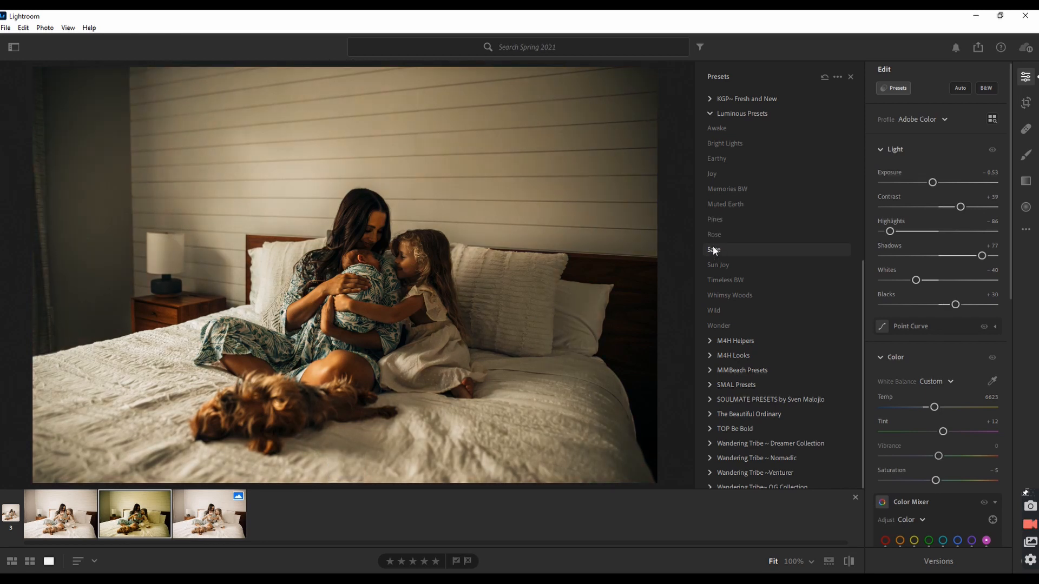
click(715, 219)
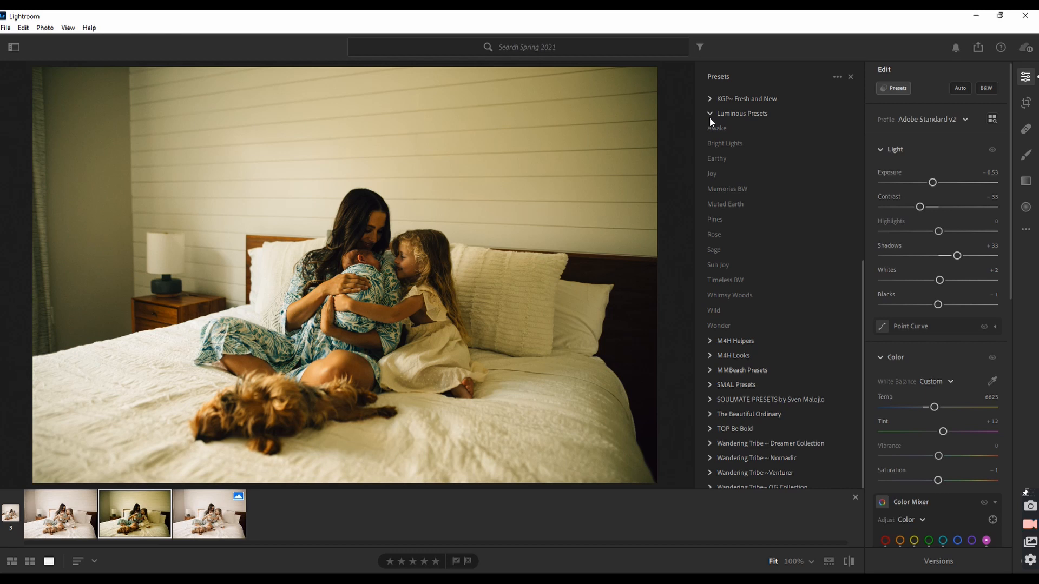
- Preview the whole Luminous preset list on the photo again, from Awake down to Wonder, to compare the looks
click(719, 128)
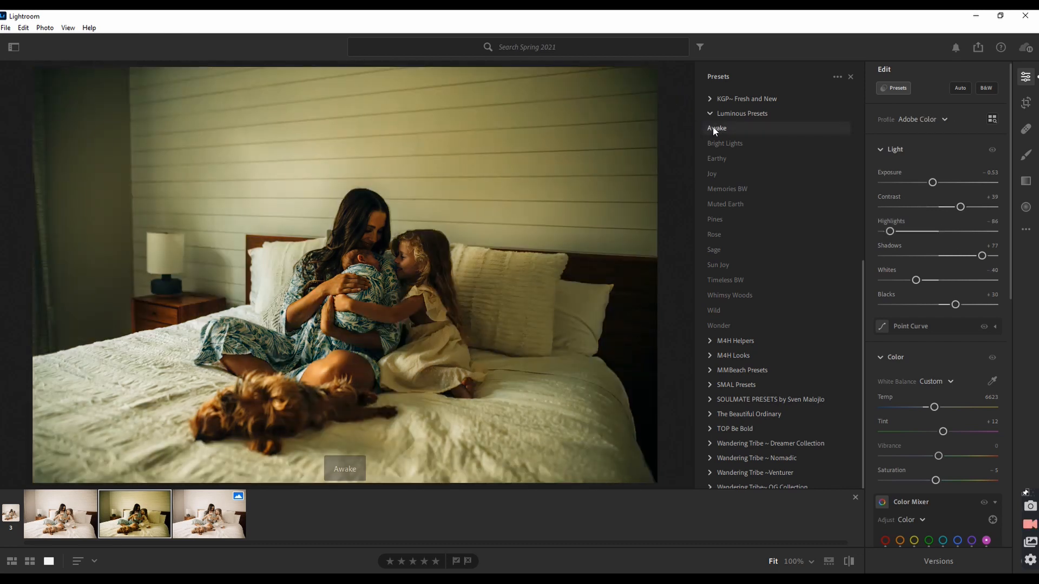
click(722, 144)
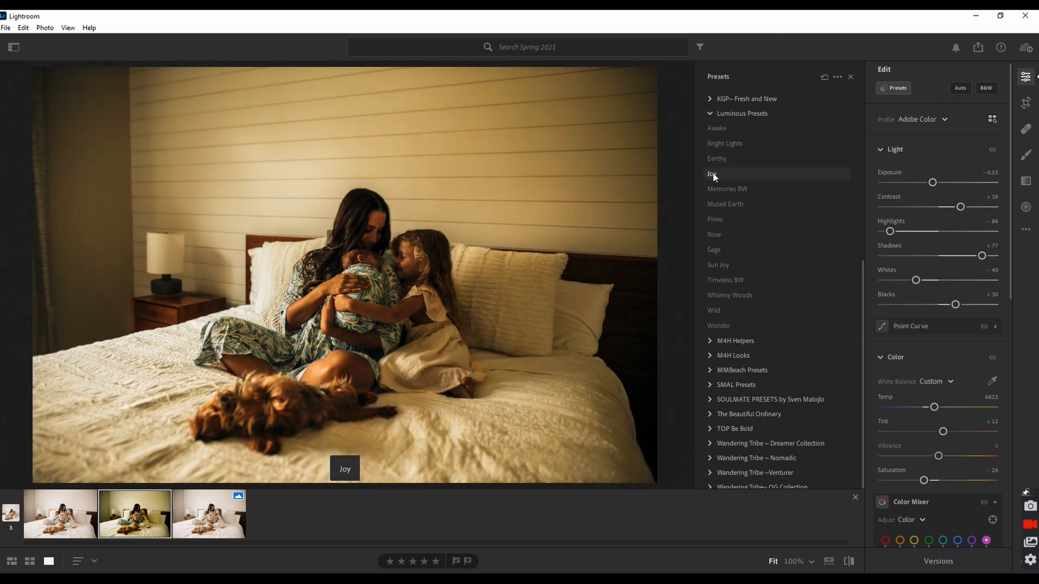
click(712, 189)
click(711, 204)
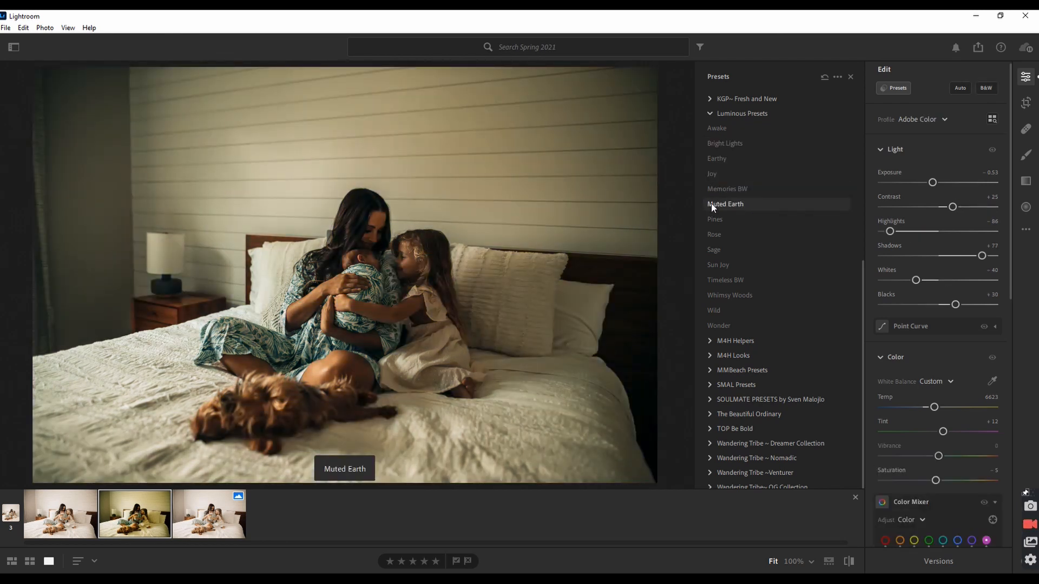
click(718, 220)
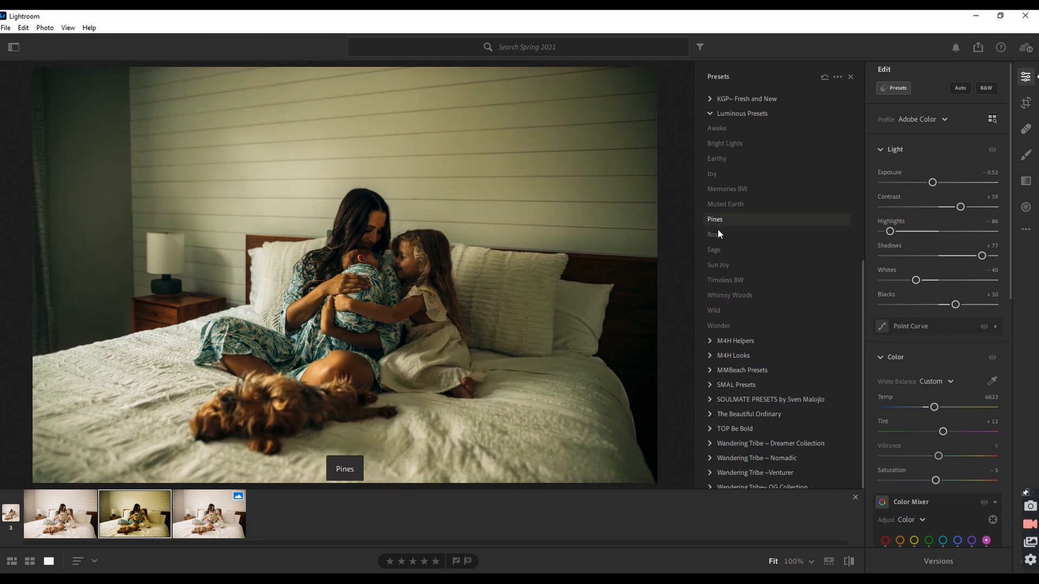
click(714, 249)
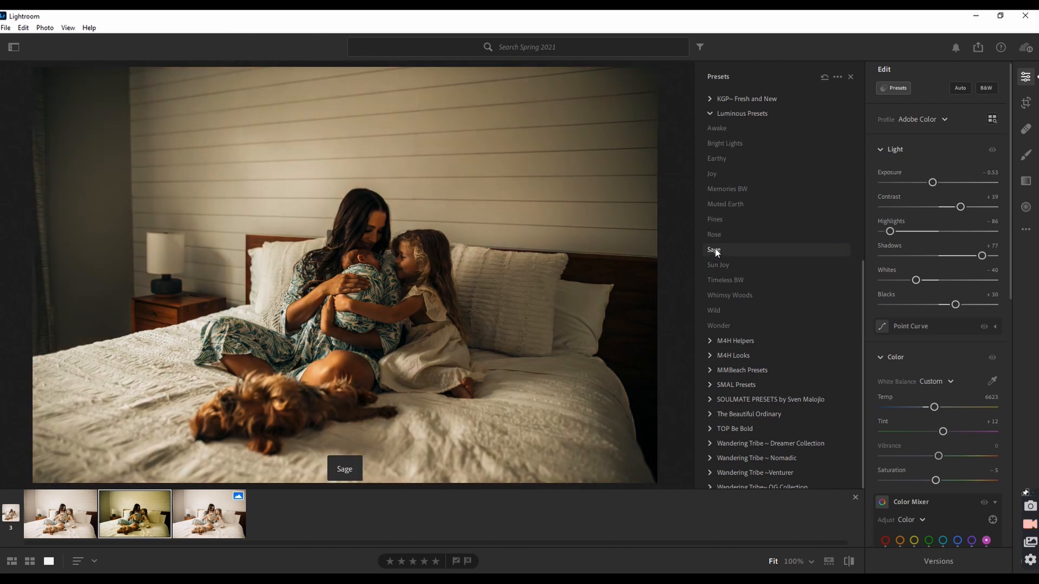
click(717, 264)
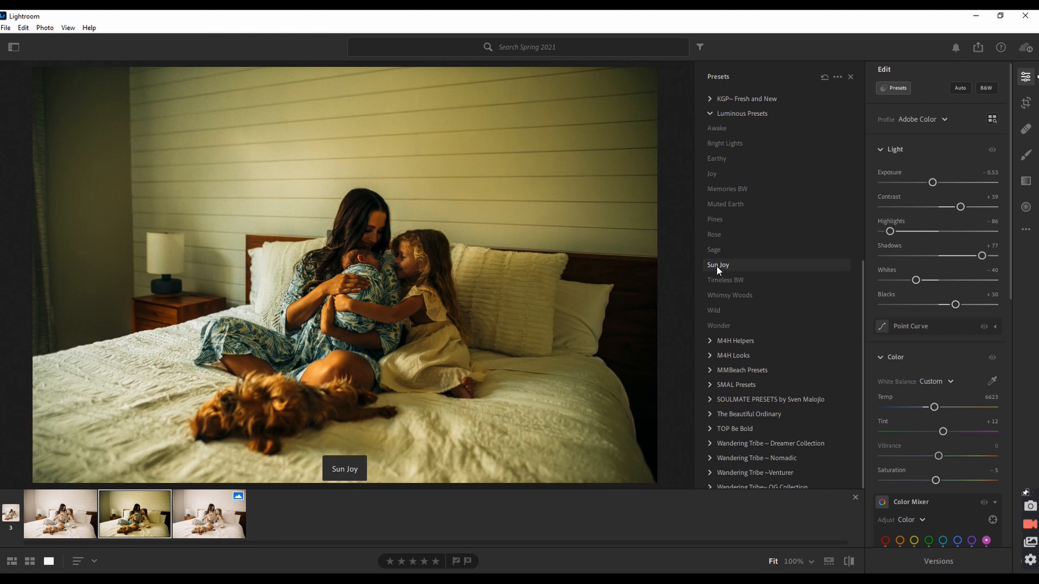
click(720, 279)
click(724, 295)
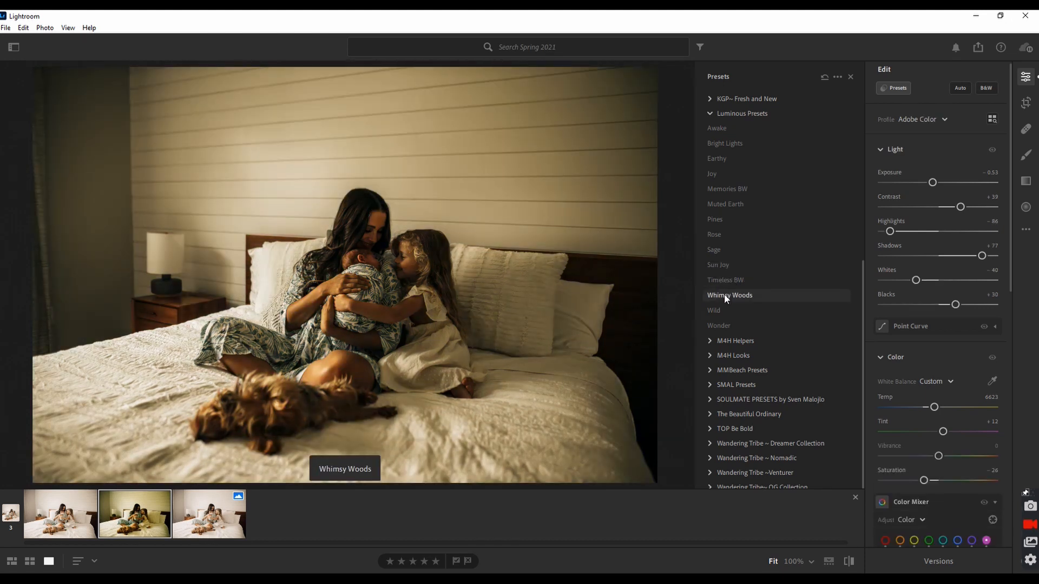
click(716, 309)
click(719, 326)
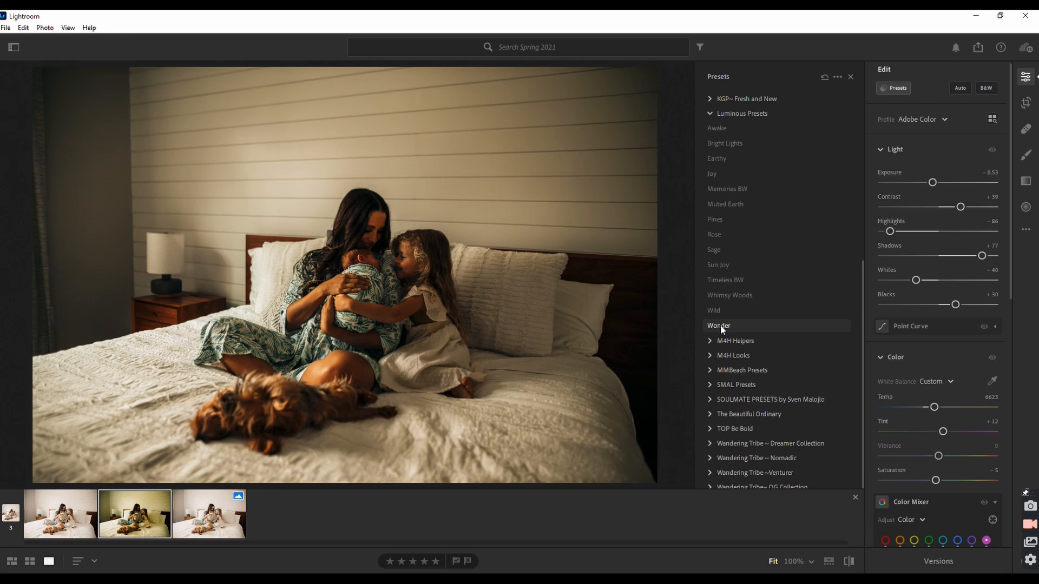
- Apply the Sage preset to the photo and raise Exposure to +0.24
click(717, 250)
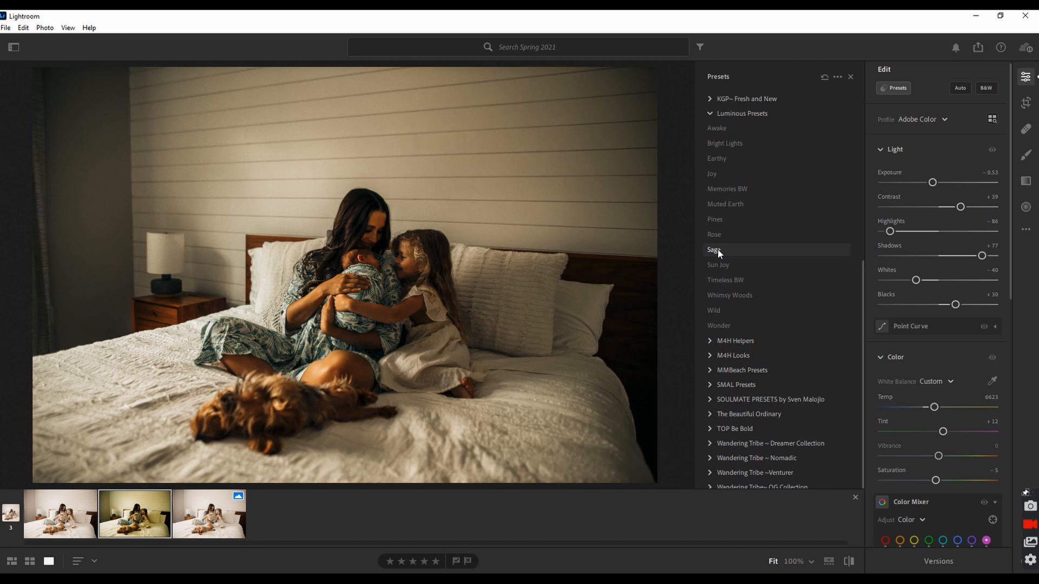
click(717, 249)
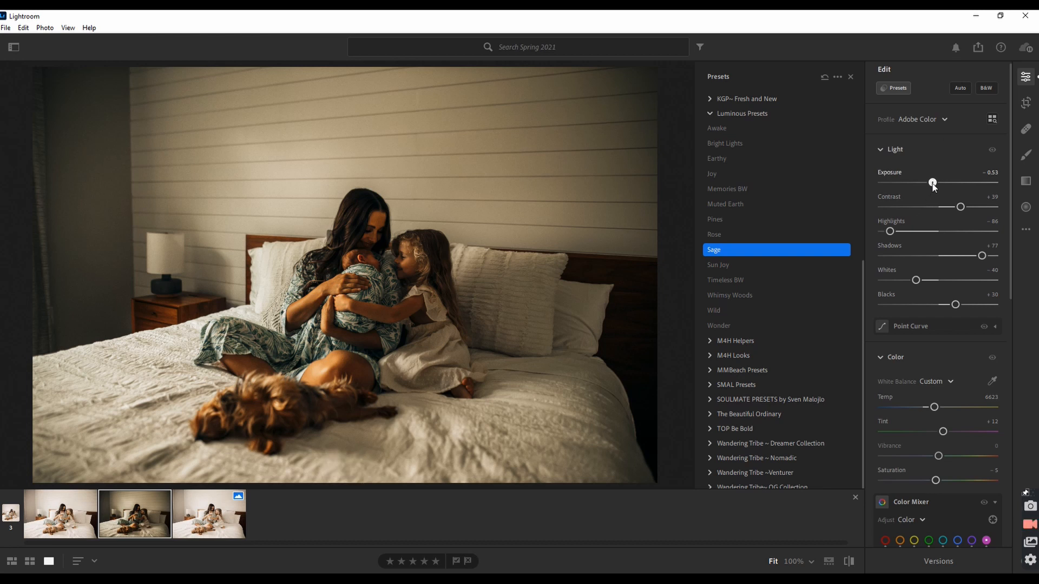
drag(932, 184, 941, 186)
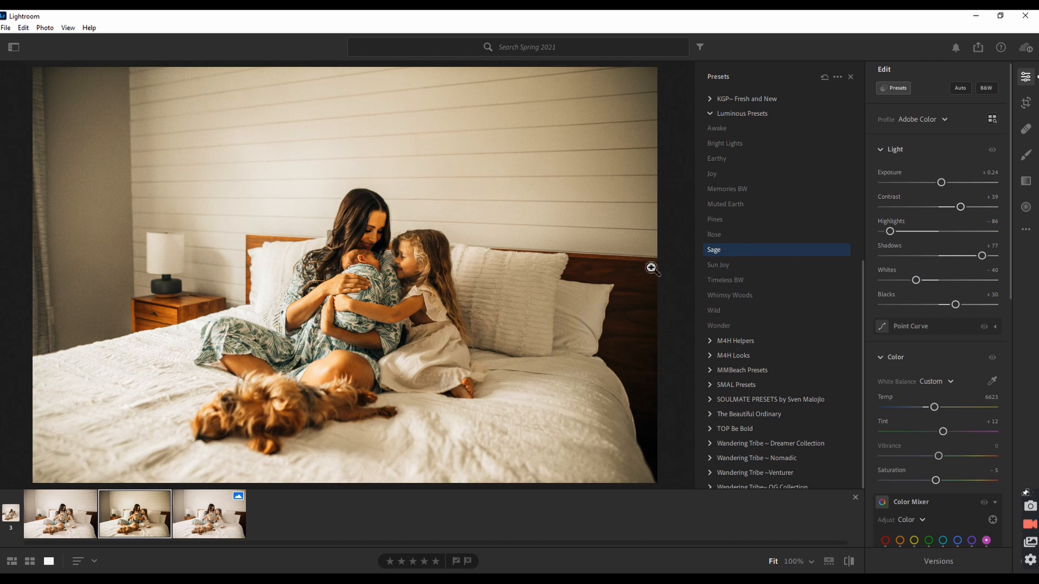
- Enable Remove Chromatic Aberration, and set Sharpening to 76 and Noise Reduction to 49
scroll(965, 290, down, 10)
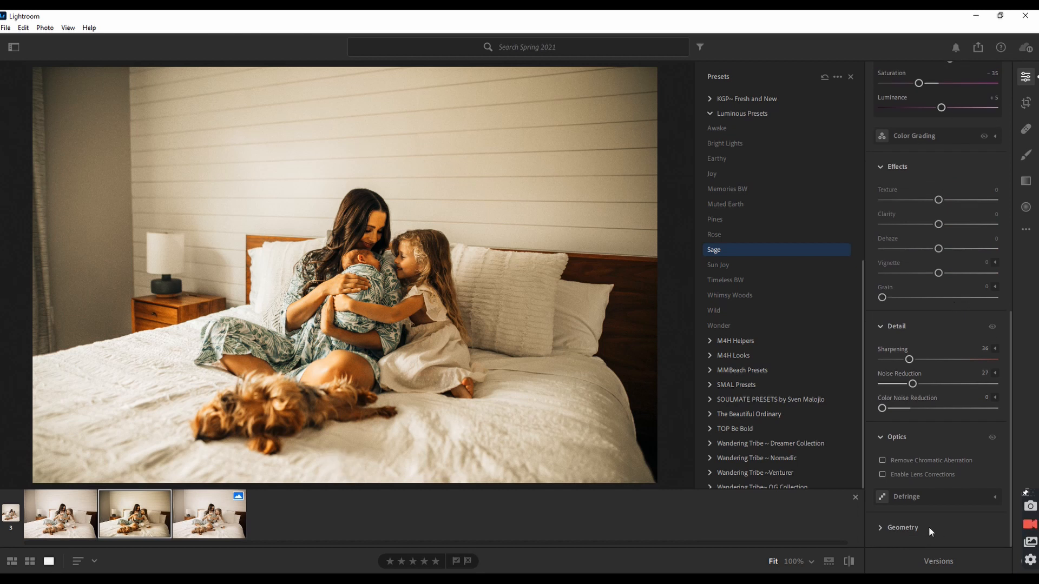
click(882, 460)
drag(909, 360, 939, 360)
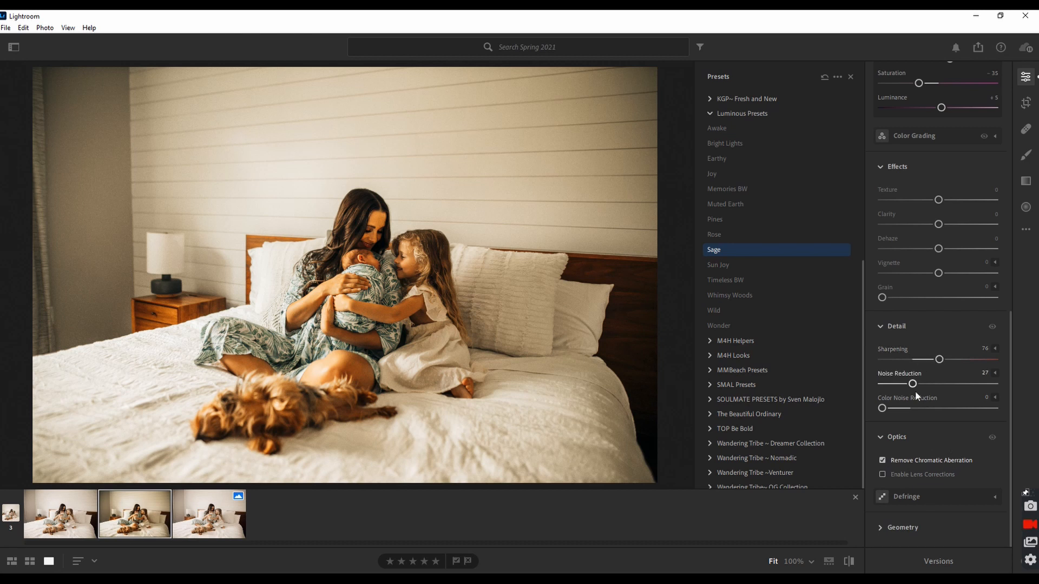
click(936, 384)
- Try Color Noise Reduction at 32, reset it to 0 and inspect the grain on the faces at 100%
drag(882, 408, 918, 410)
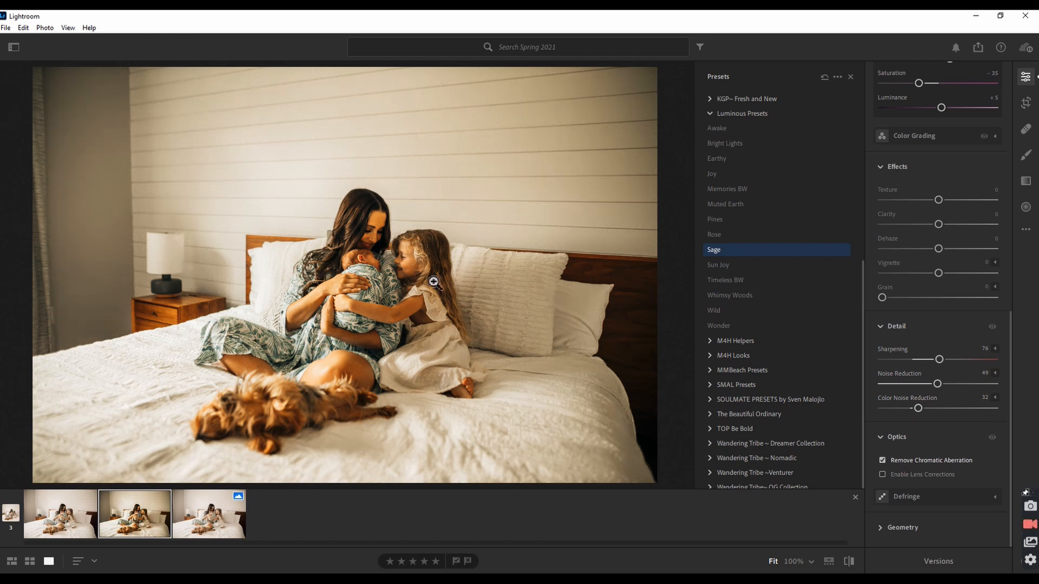
double_click(918, 409)
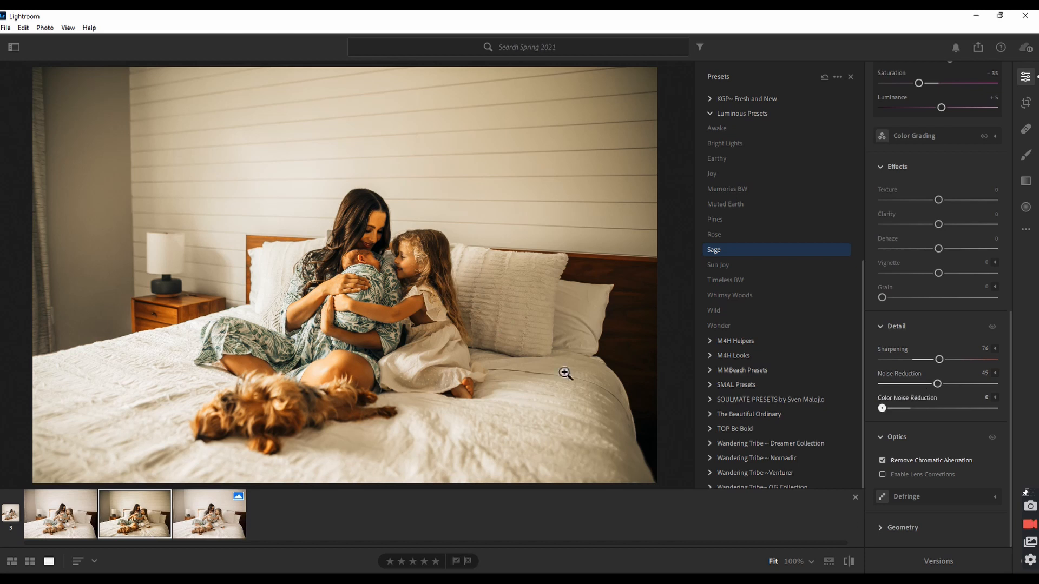
click(374, 237)
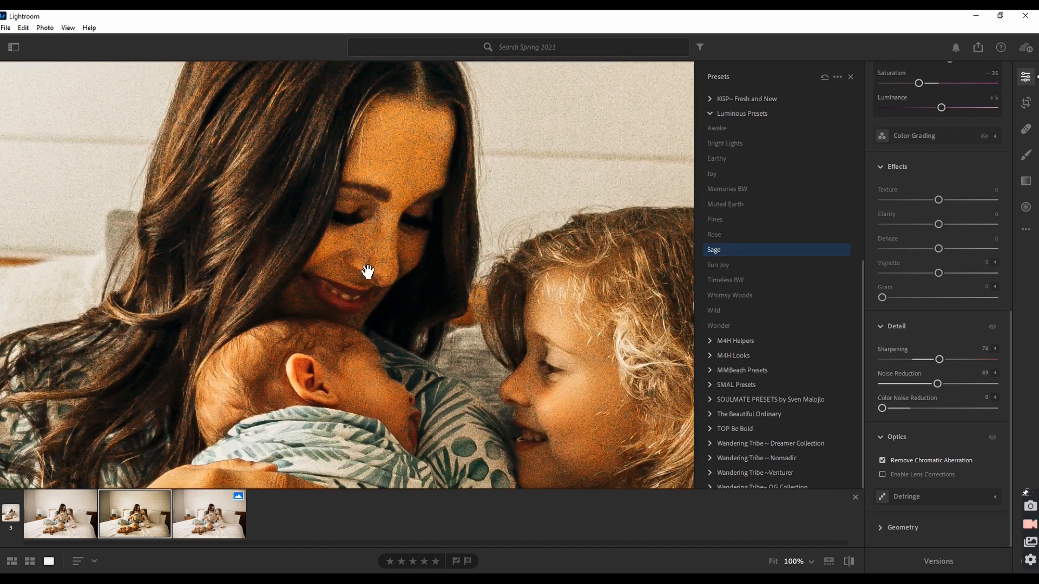
click(428, 280)
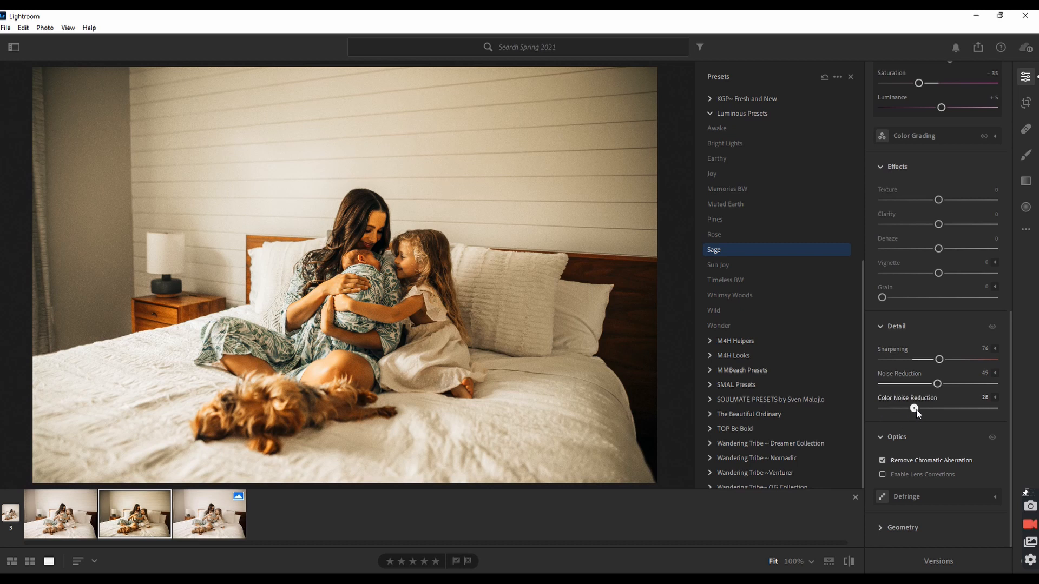
- Set Color Noise Reduction to 34 and check the skin on the faces at 100%
drag(917, 412, 921, 410)
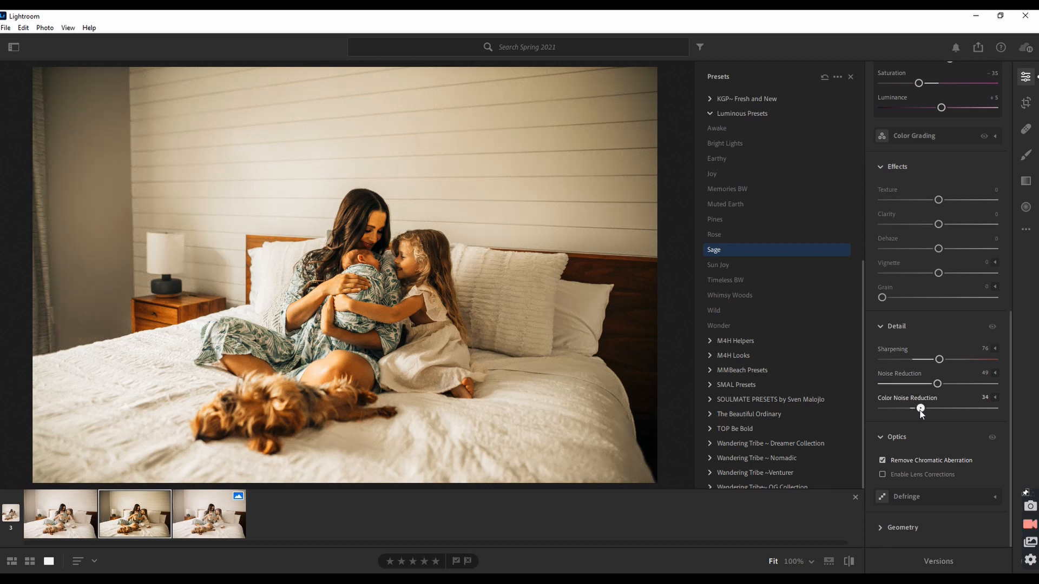
click(373, 234)
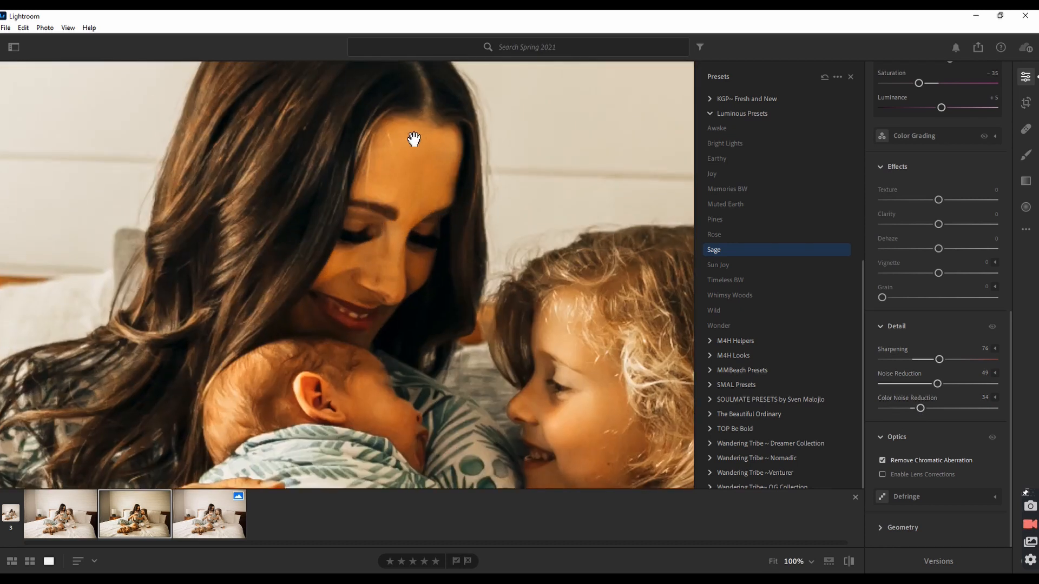
click(436, 264)
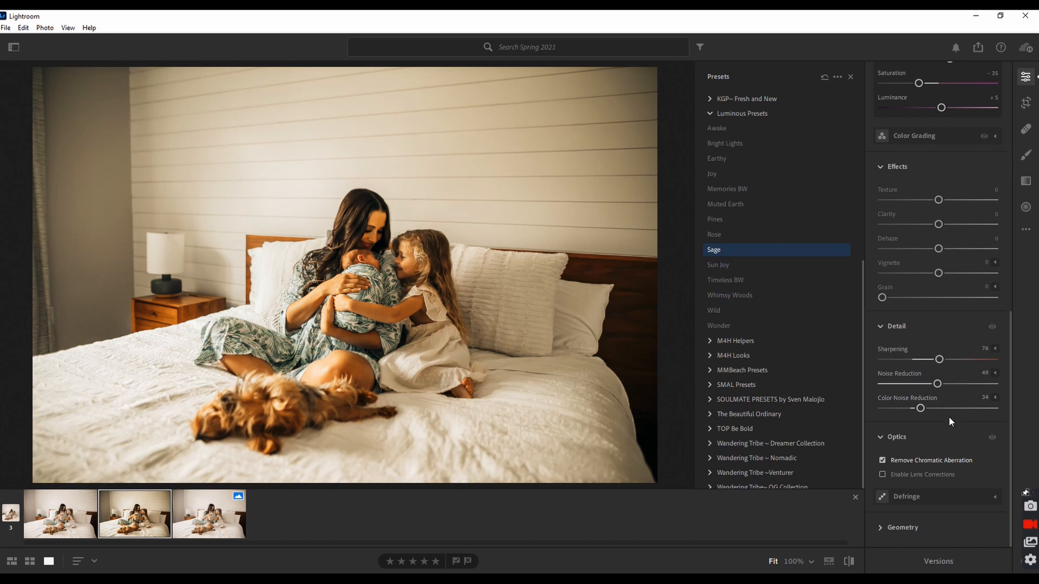
- Adjust the photo's effects to Texture +25, Clarity -15, Dehaze +8 and Grain 7
scroll(948, 417, up, 2)
drag(941, 285, 929, 310)
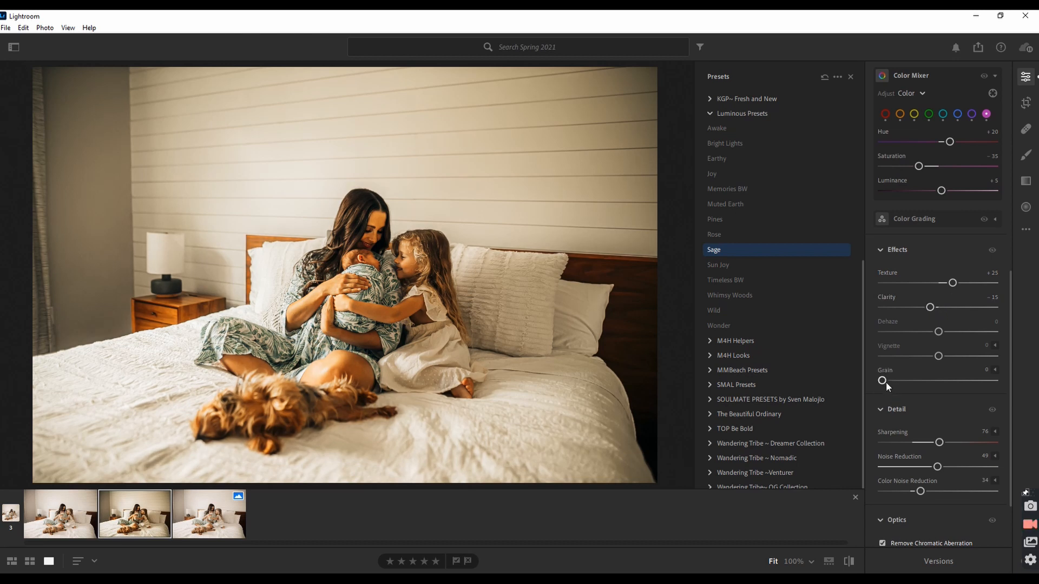
drag(886, 383, 892, 381)
drag(940, 334, 943, 333)
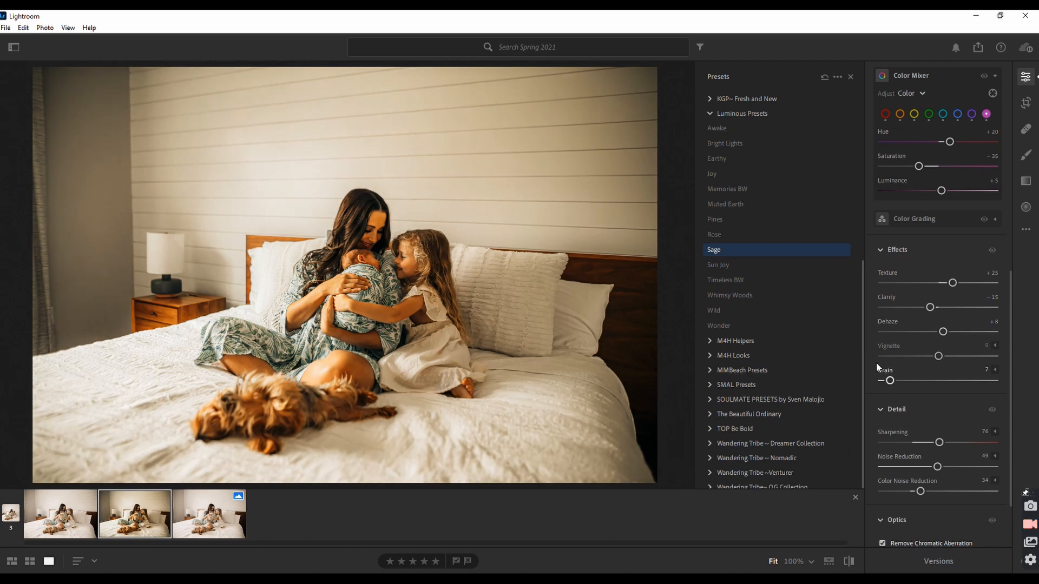
- Raise the photo's Exposure to +0.38
scroll(978, 362, up, 3)
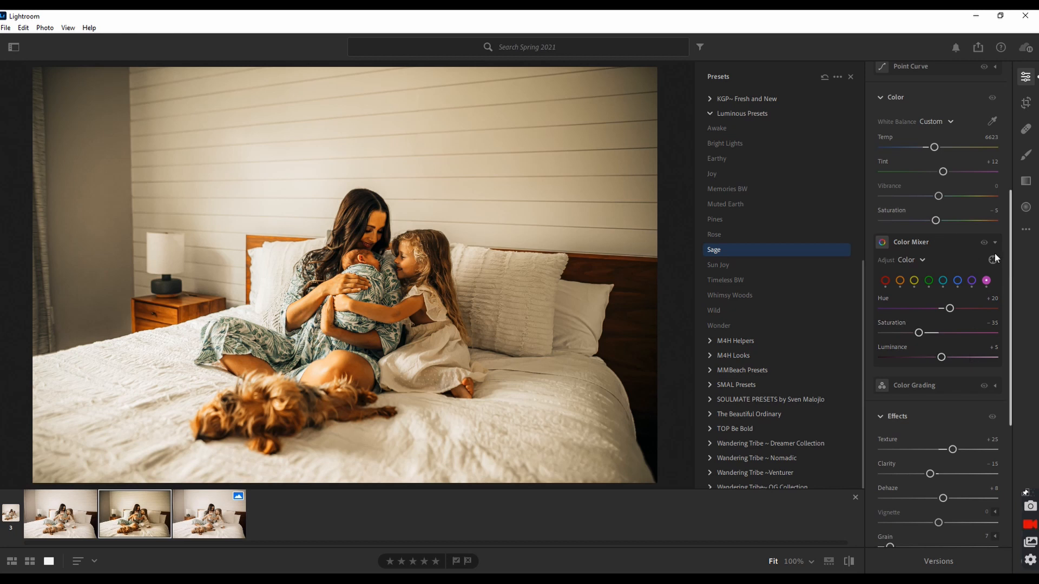
scroll(959, 292, up, 5)
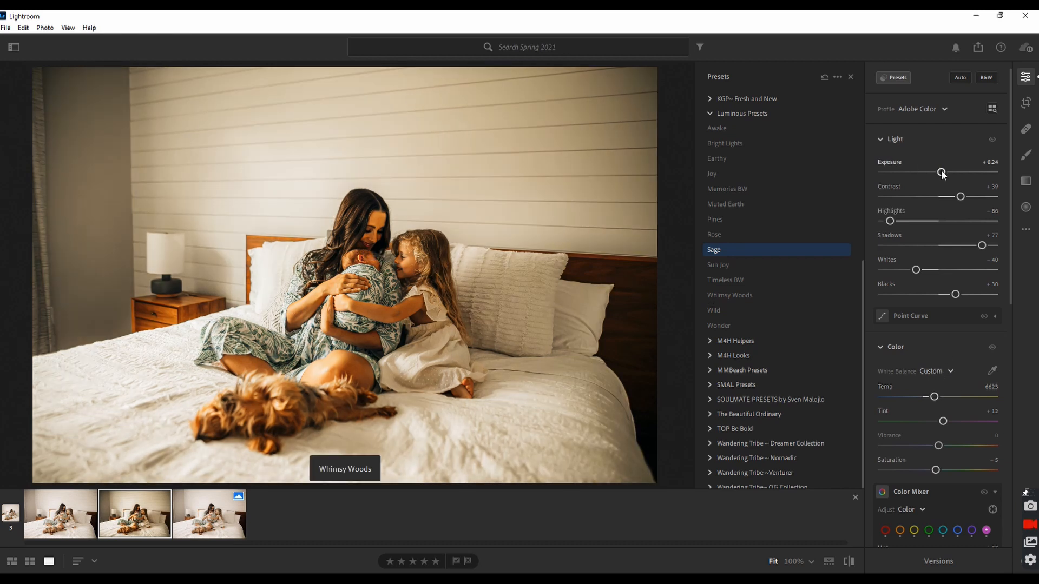
drag(941, 173, 944, 175)
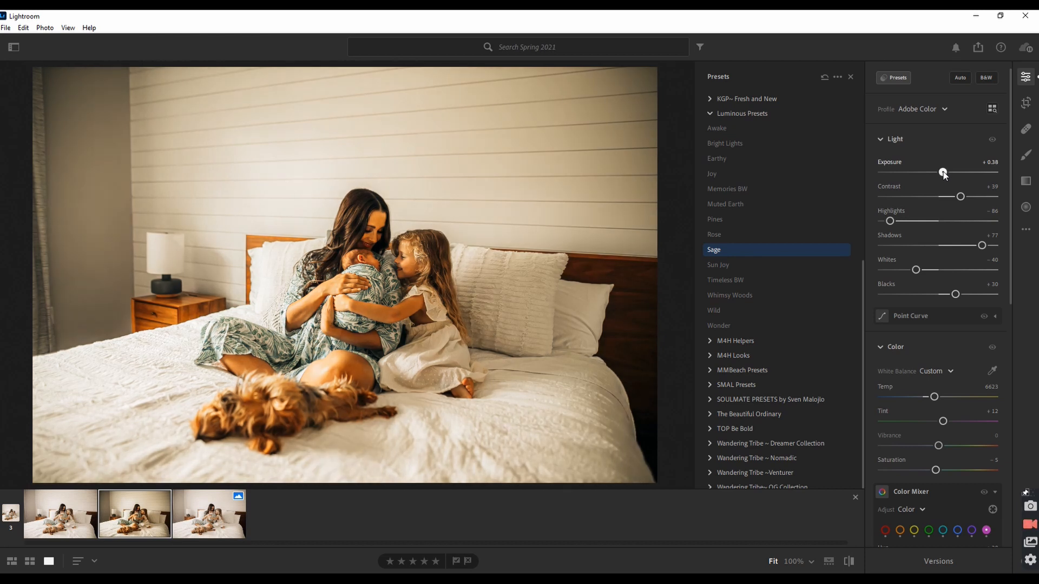
- Fine-tune the photo's light with Highlights -95, Whites -58, Shadows +71, Contrast +16 and Blacks +26
drag(889, 221, 884, 221)
drag(915, 269, 905, 270)
drag(980, 245, 977, 245)
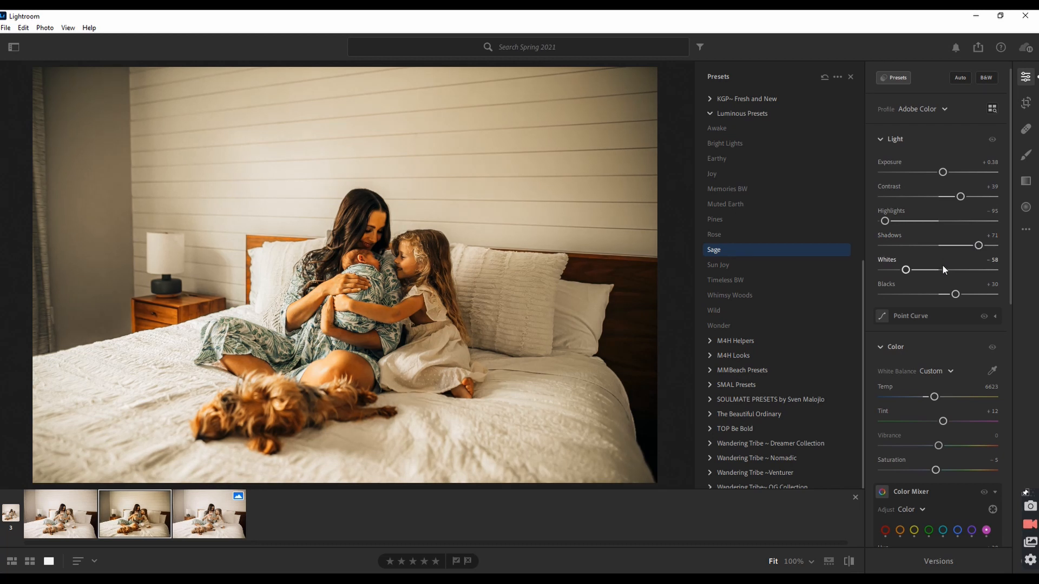
drag(961, 198, 947, 199)
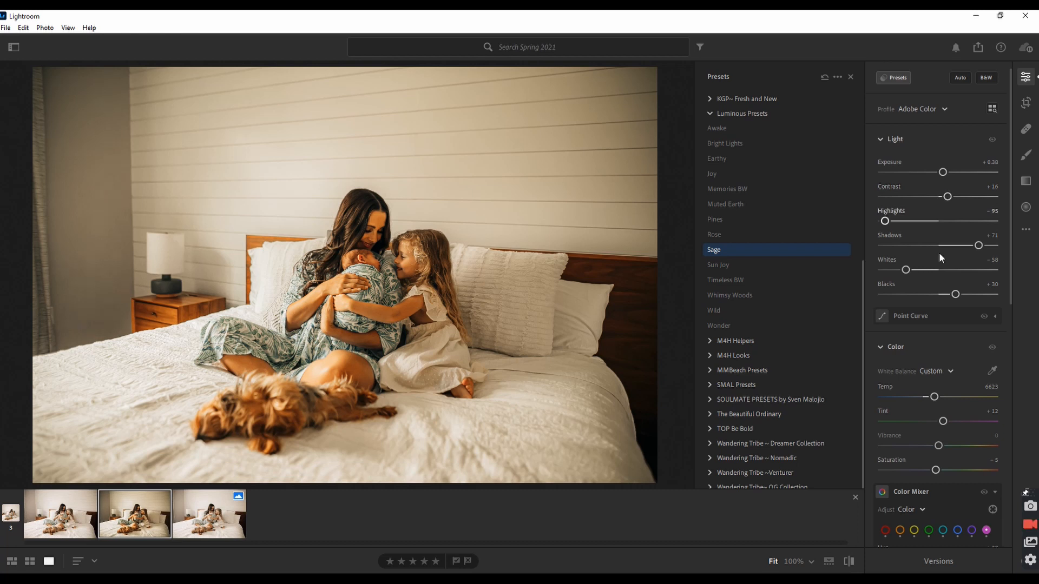
drag(955, 294, 953, 296)
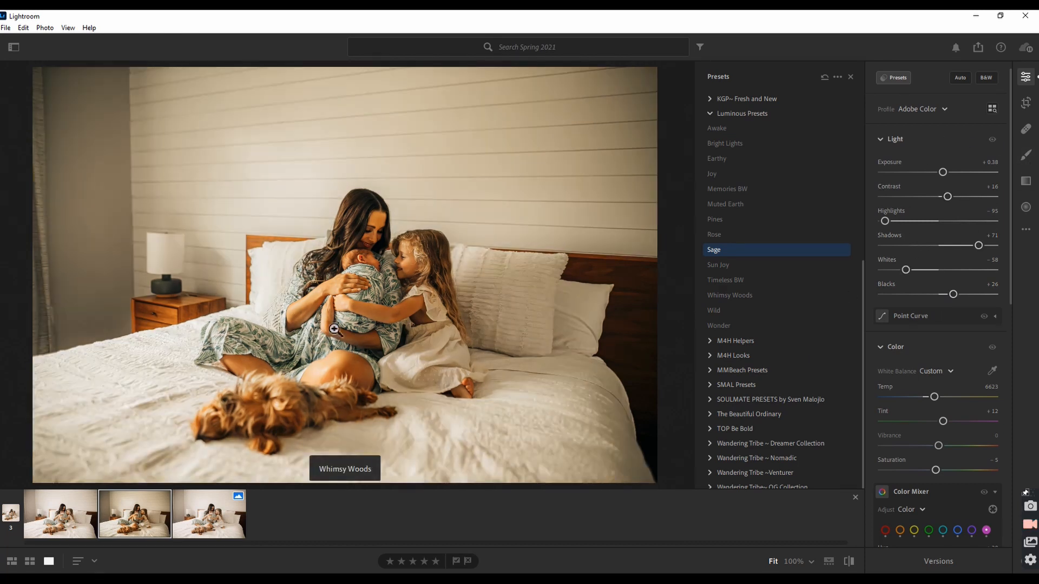
- Place a radial gradient centred over the mother and children and set its Exposure to +0.48
click(1025, 208)
drag(386, 248, 575, 406)
drag(427, 295, 466, 349)
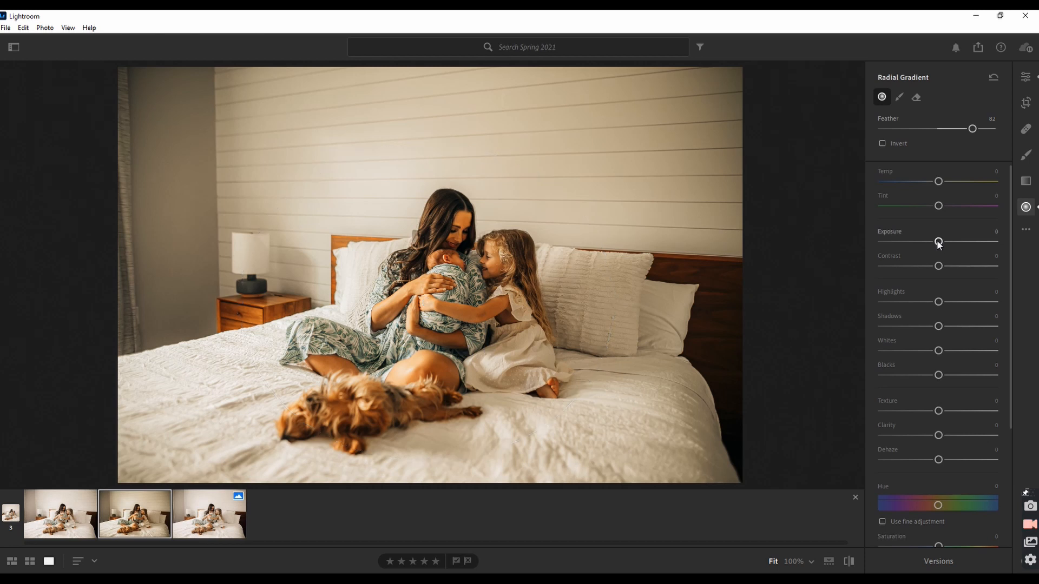
drag(939, 244, 944, 244)
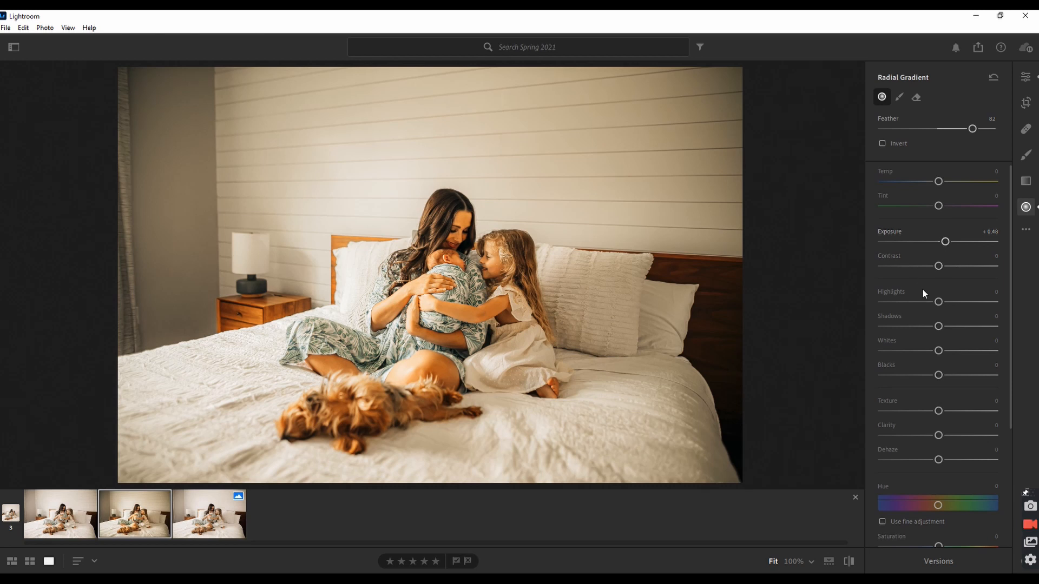
- Refine the family's radial gradient with Highlights -22, Shadows -11, Whites +6, Blacks +9, Texture +8, Temp -11 and Tint +14
drag(938, 302, 944, 375)
drag(939, 411, 943, 411)
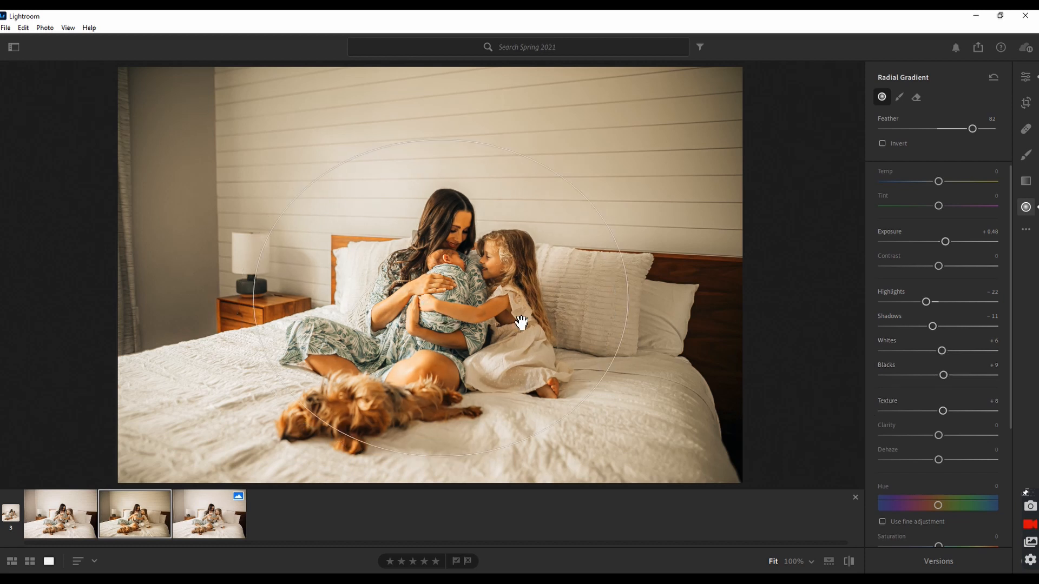
drag(939, 206, 933, 184)
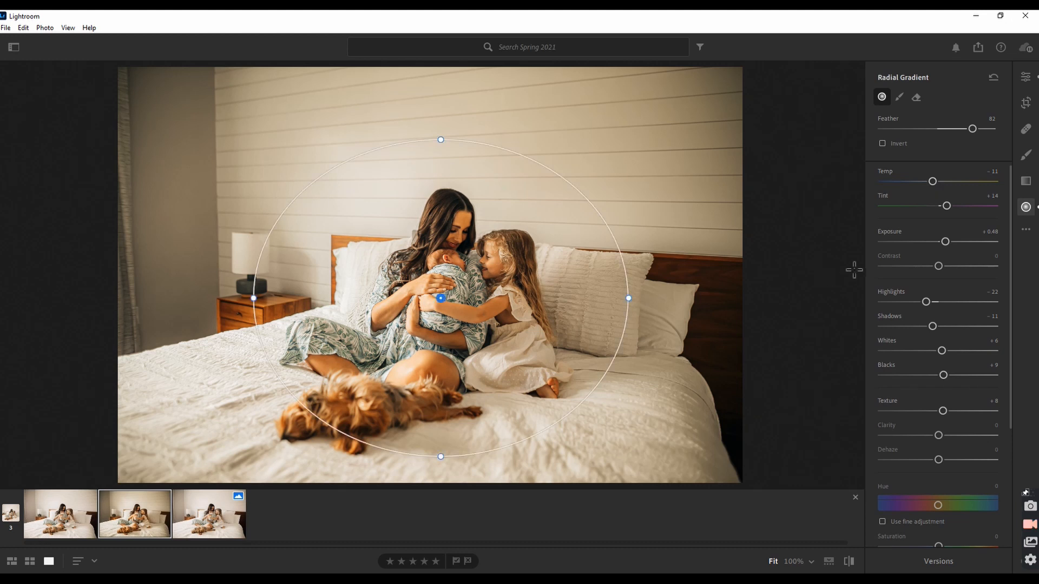
click(1026, 77)
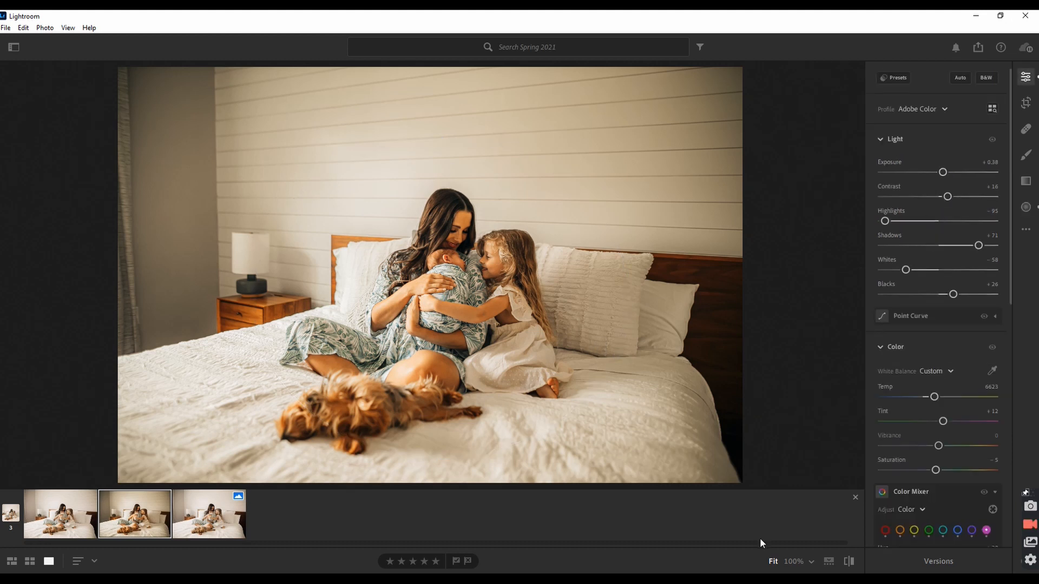
- Compare the edited photo with its original and with the first version of the same shot
click(848, 563)
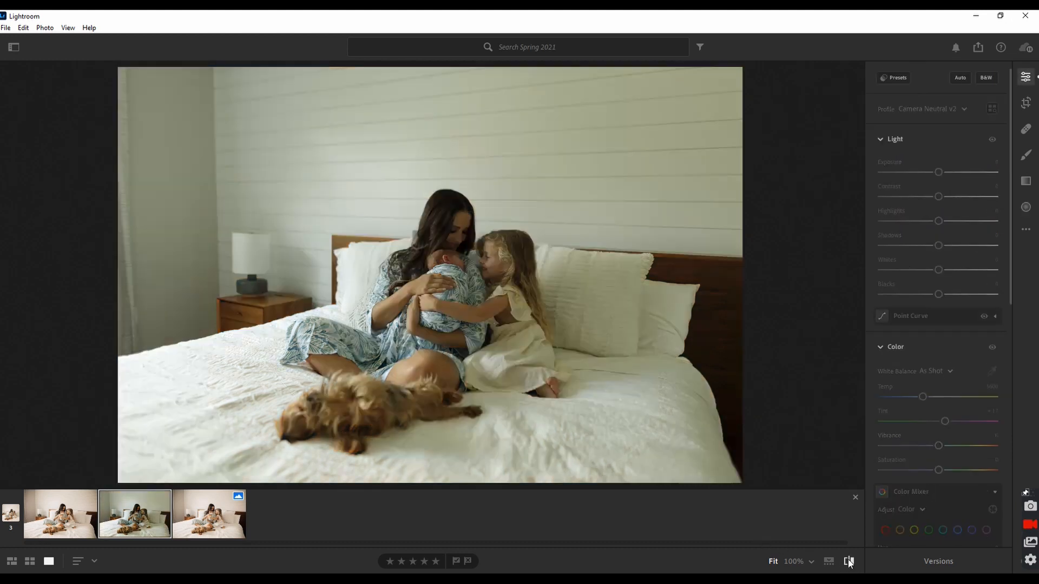
click(849, 562)
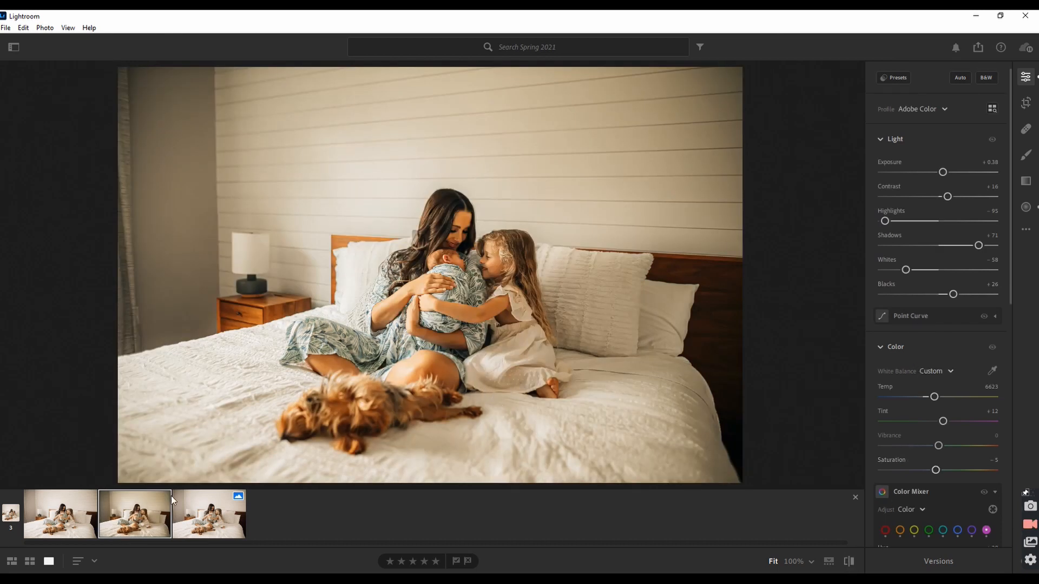
click(59, 516)
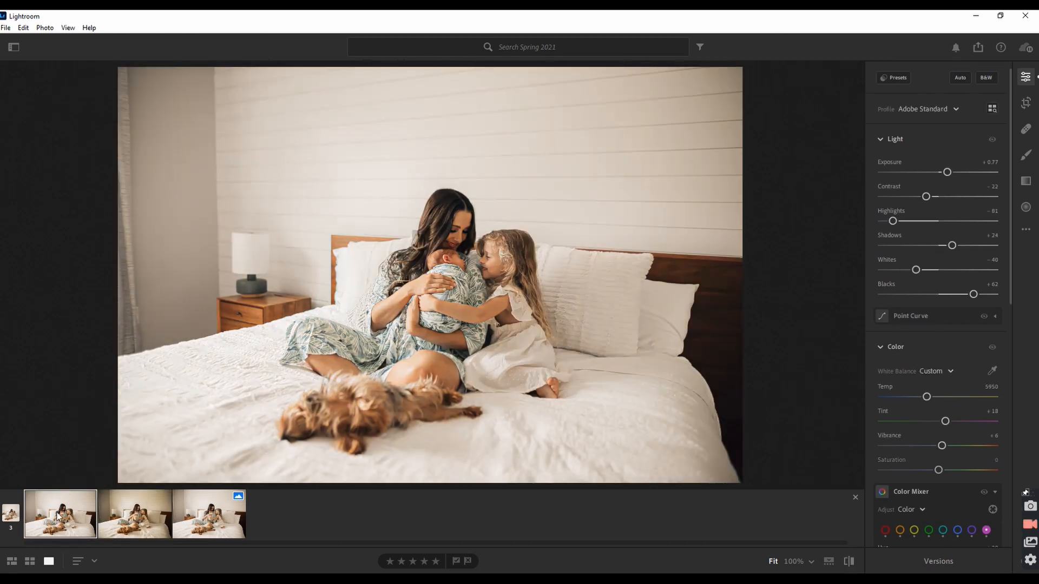
click(135, 520)
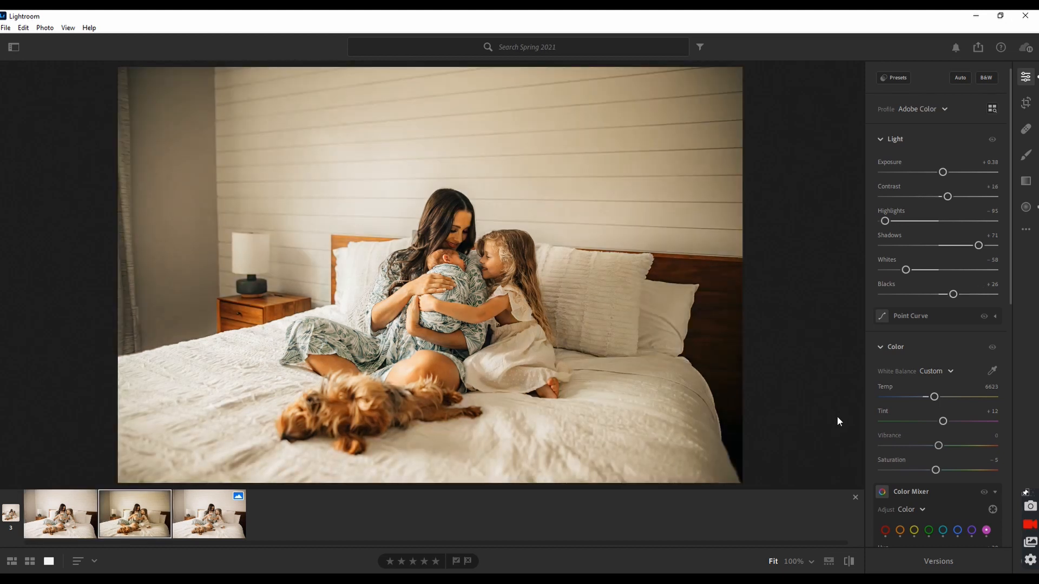
- Adjust the photo's white balance to Temp 5998 and Tint +26
scroll(941, 372, down, 3)
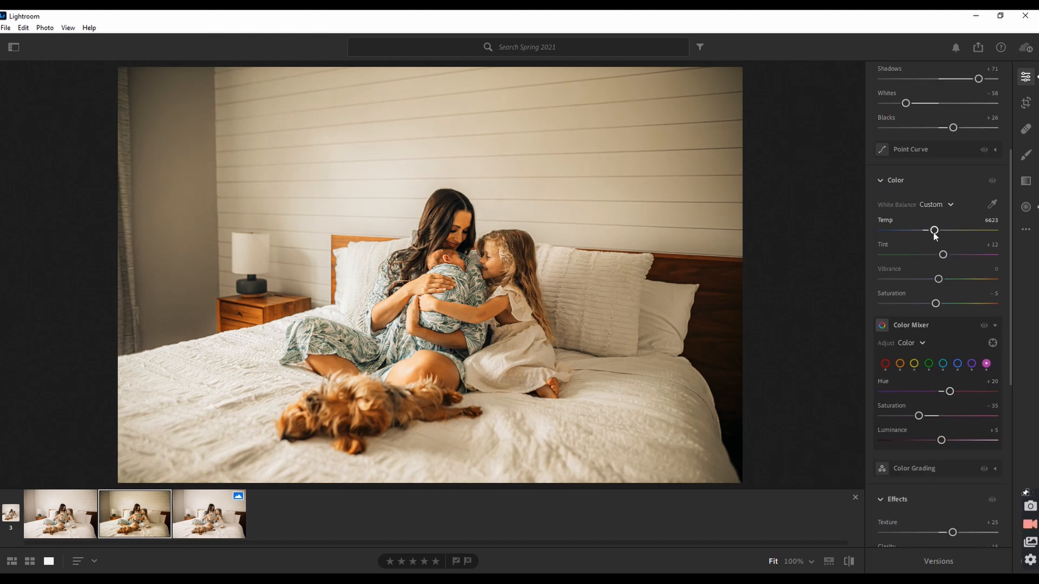
drag(934, 230, 947, 256)
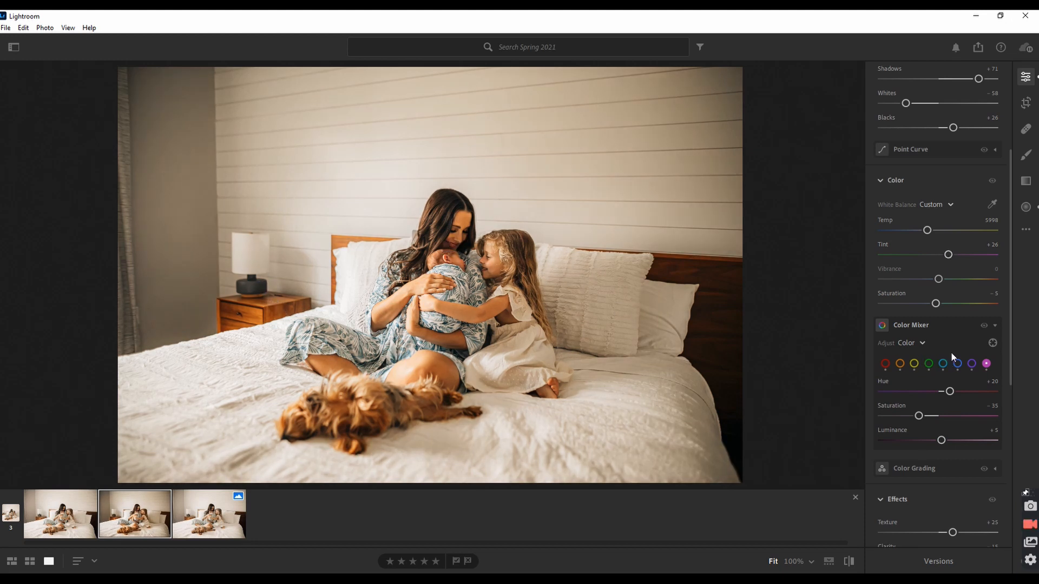
- Use the Color Mixer's targeted adjustment on the mother's face to set orange Hue -11 and Saturation -27, and compare with the original
scroll(954, 344, down, 2)
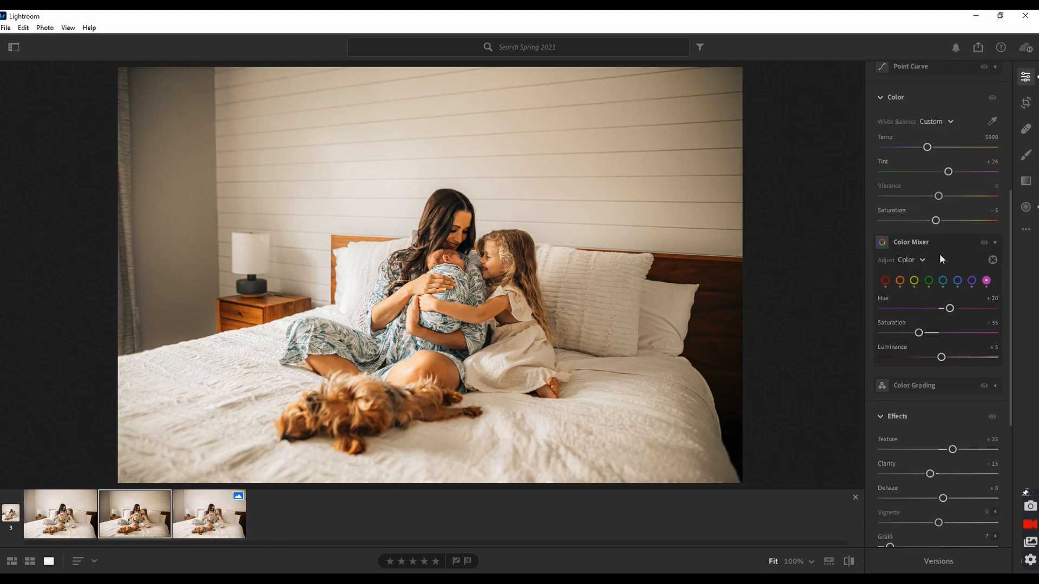
click(914, 280)
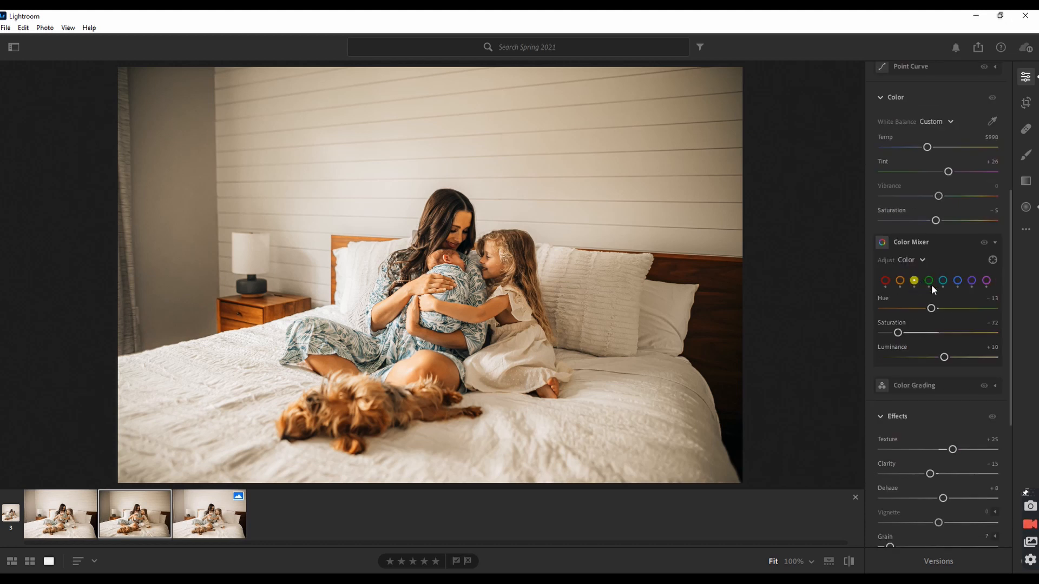
click(993, 260)
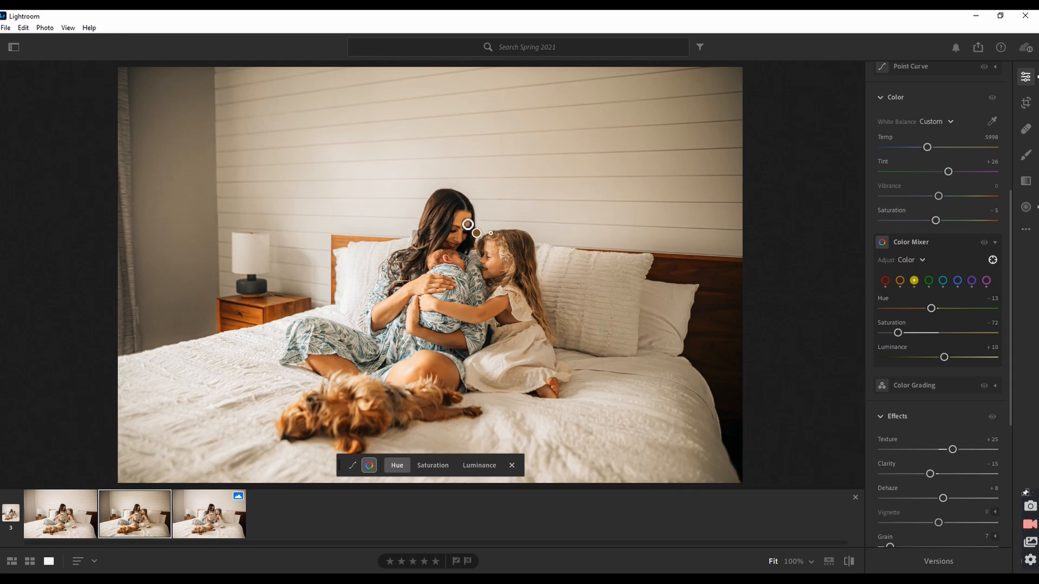
drag(468, 224, 466, 221)
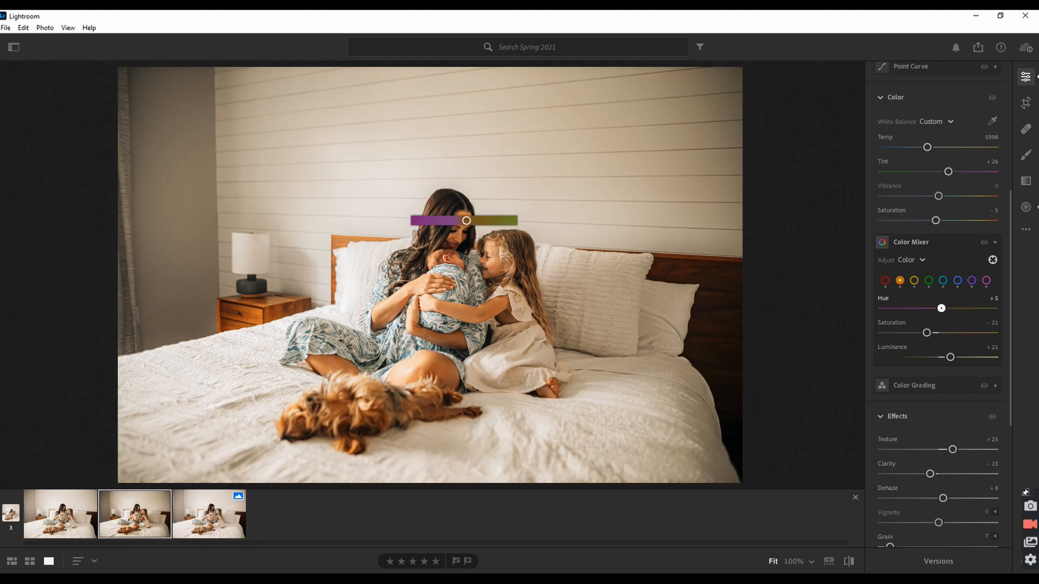
mouse_move(466, 220)
mouse_down()
mouse_move(436, 220)
mouse_move(511, 220)
mouse_move(458, 220)
mouse_up()
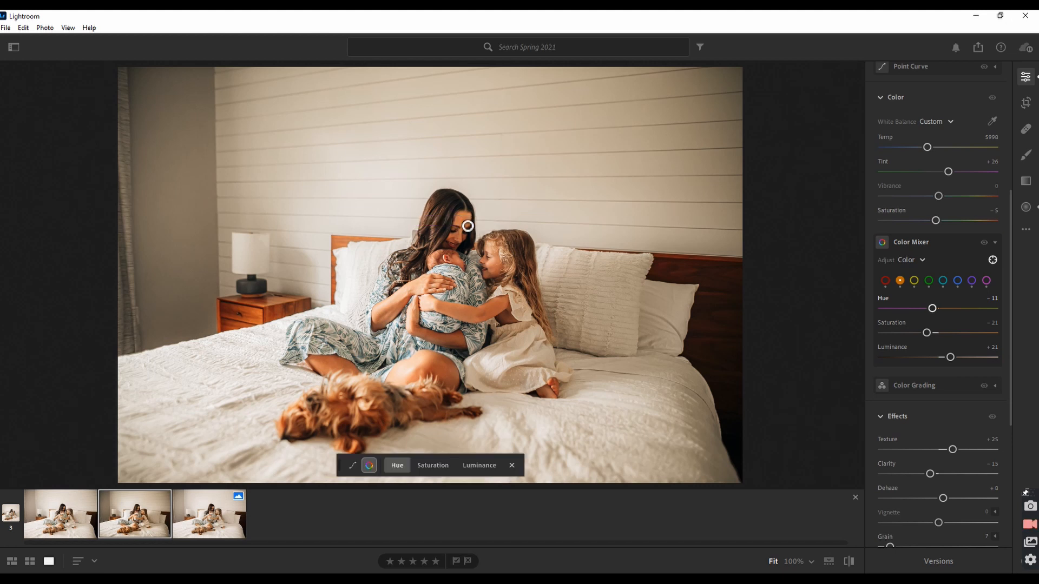
click(434, 469)
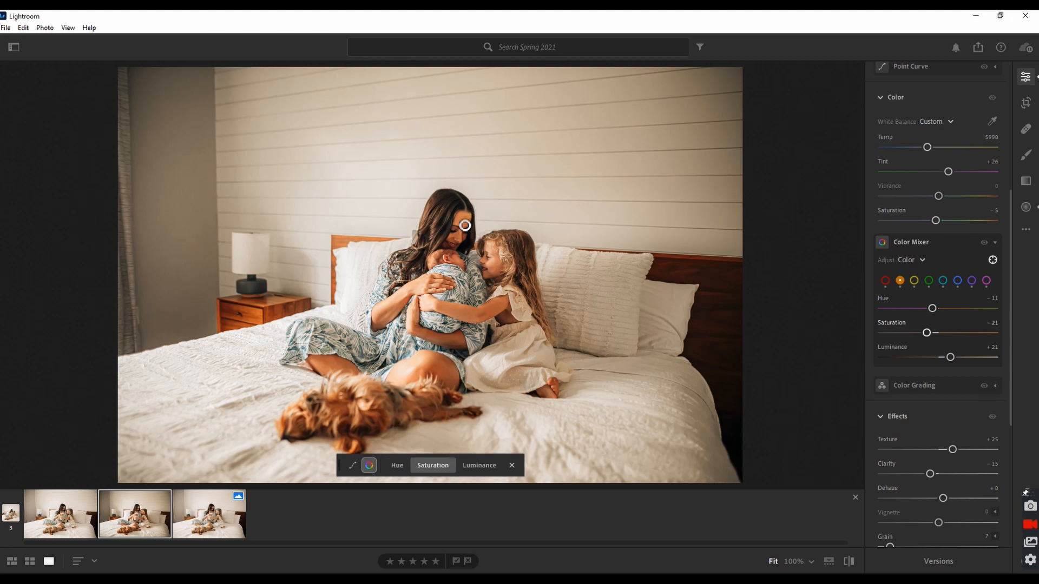
mouse_move(460, 219)
mouse_down()
mouse_move(437, 219)
mouse_move(492, 219)
mouse_move(439, 219)
mouse_move(449, 220)
mouse_up()
click(848, 562)
click(848, 563)
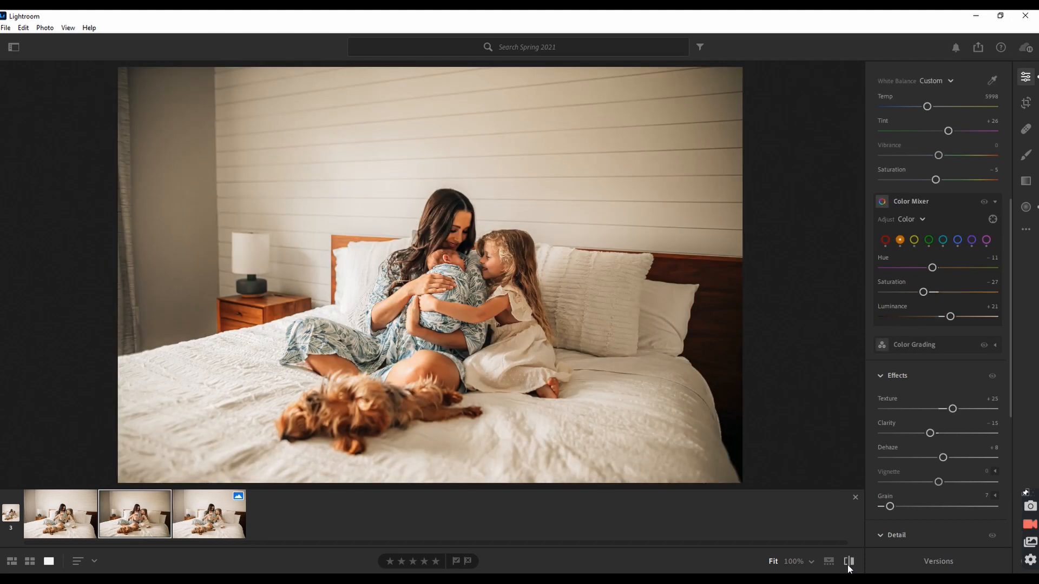
- Enable Lens Corrections with Lens Vignetting 131, set Color Noise Reduction to 32, and compare with the original
scroll(961, 398, down, 5)
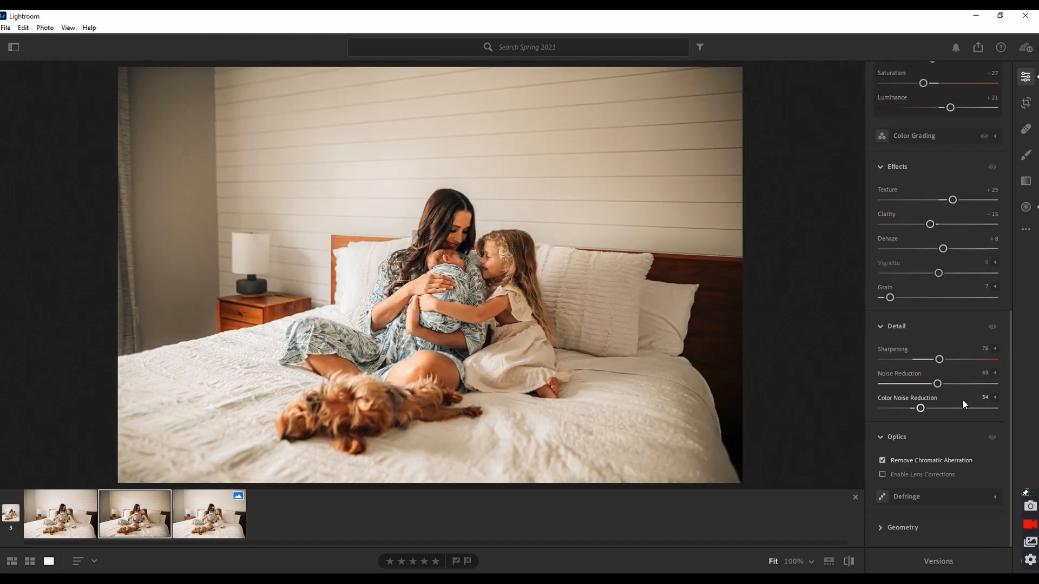
click(882, 475)
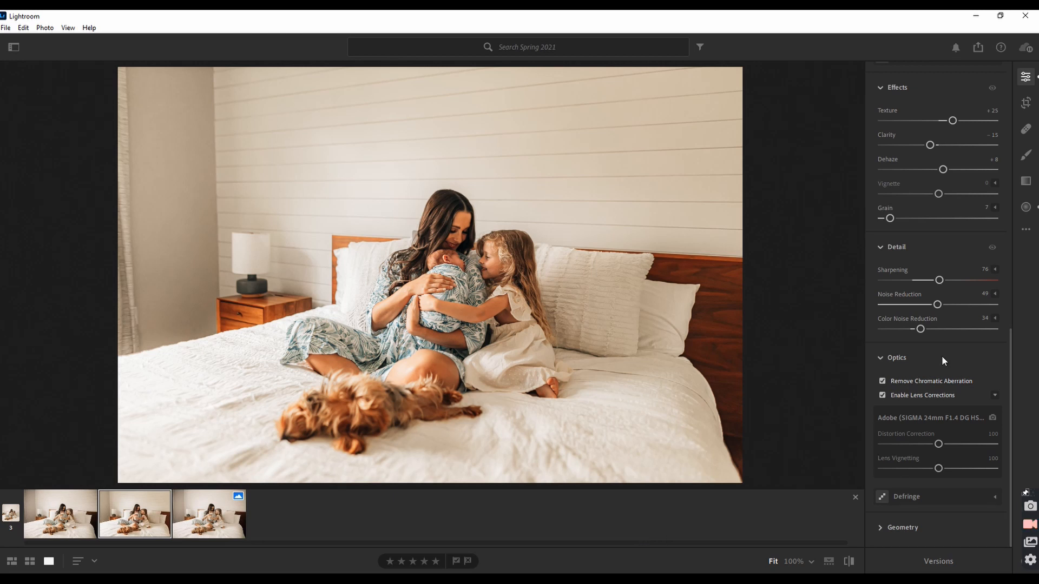
drag(919, 329, 917, 329)
mouse_move(938, 469)
mouse_down()
mouse_move(969, 470)
mouse_move(957, 474)
mouse_up()
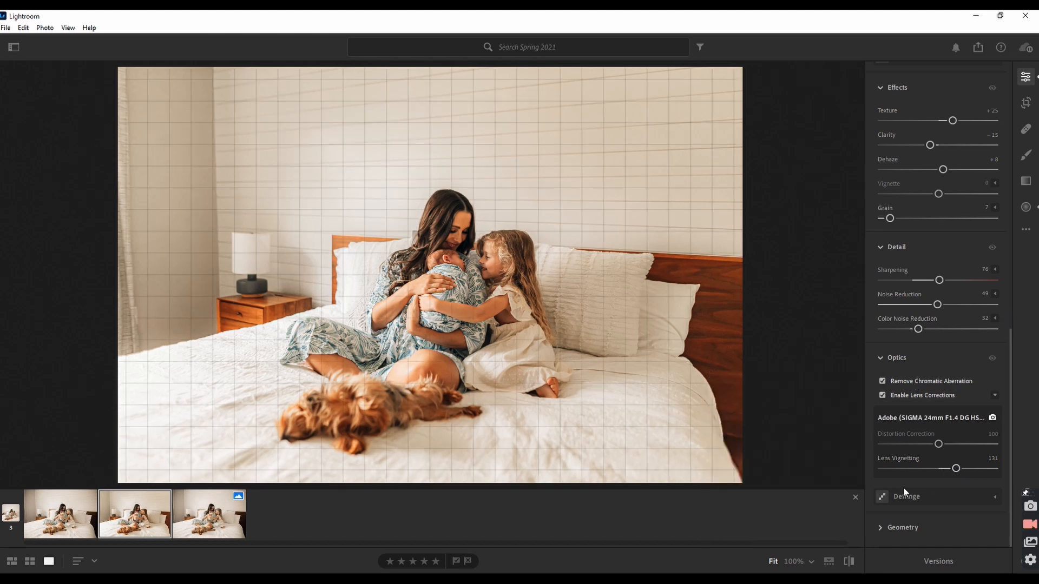
click(849, 562)
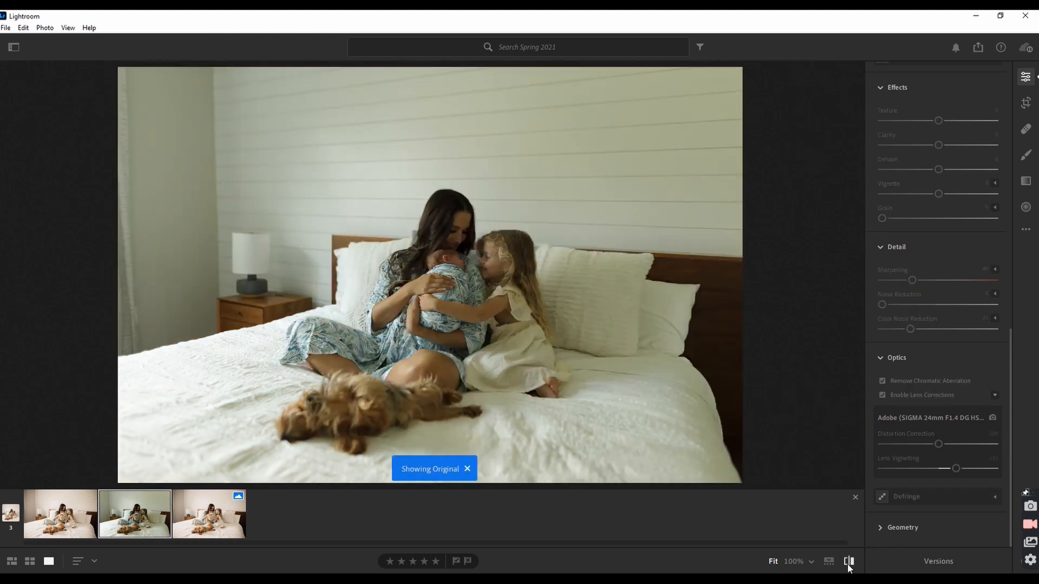
click(849, 567)
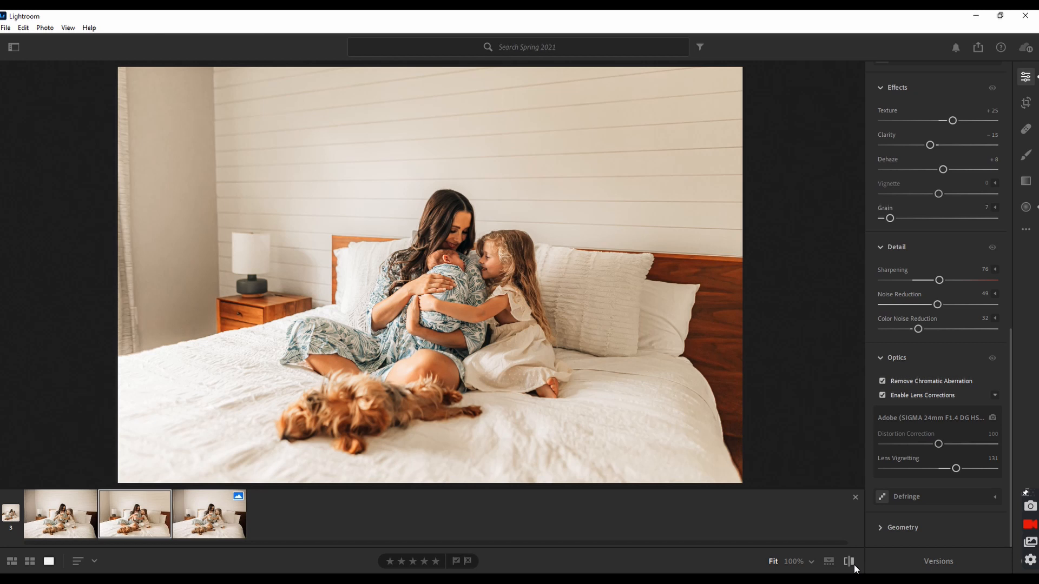
- Reduce the yellow Saturation to -89 with the Color Mixer's targeted adjustment on the wall, and compare with the original
scroll(965, 435, up, 3)
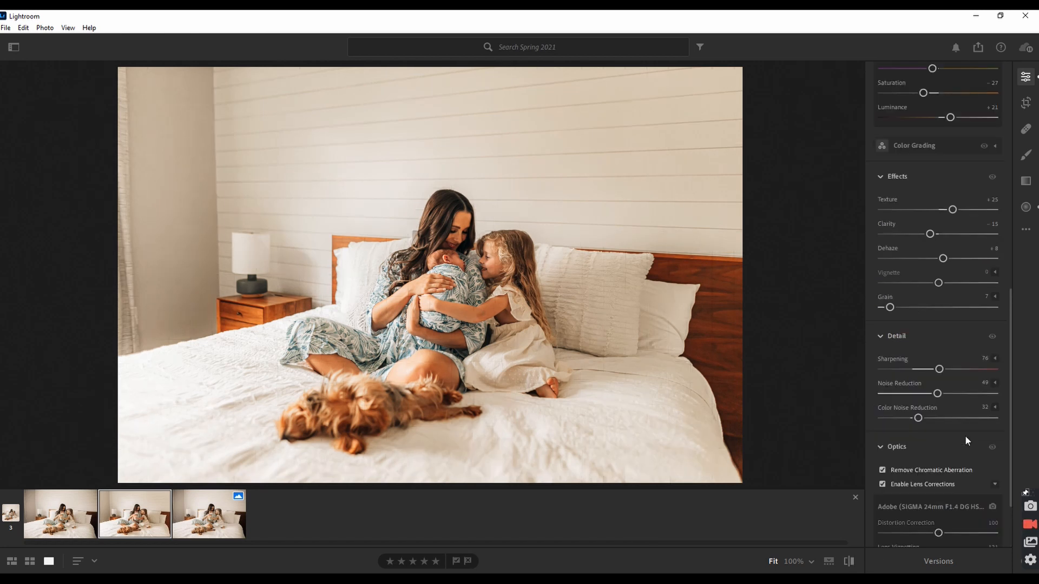
scroll(962, 415, up, 6)
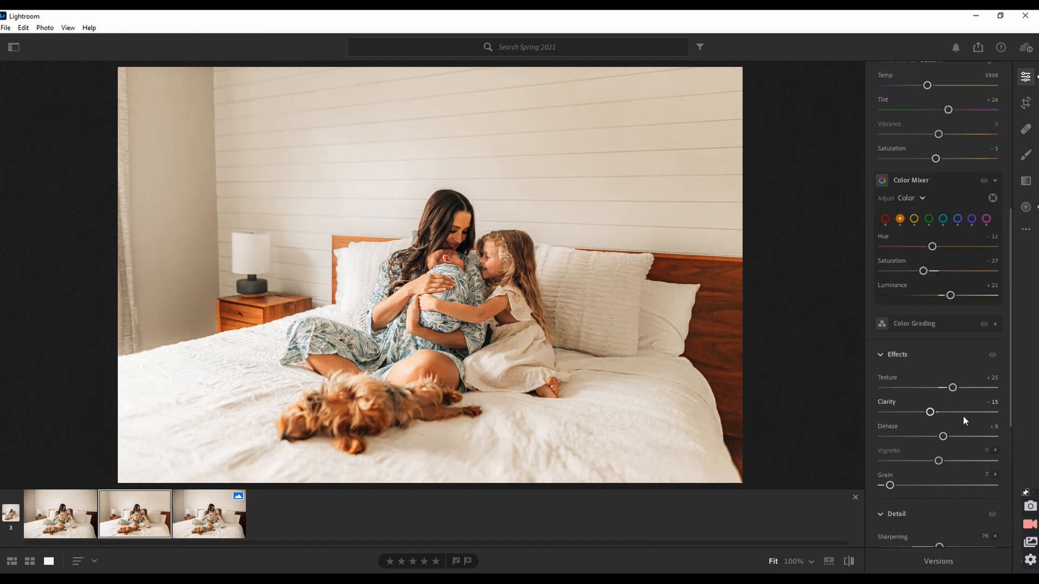
scroll(963, 415, up, 3)
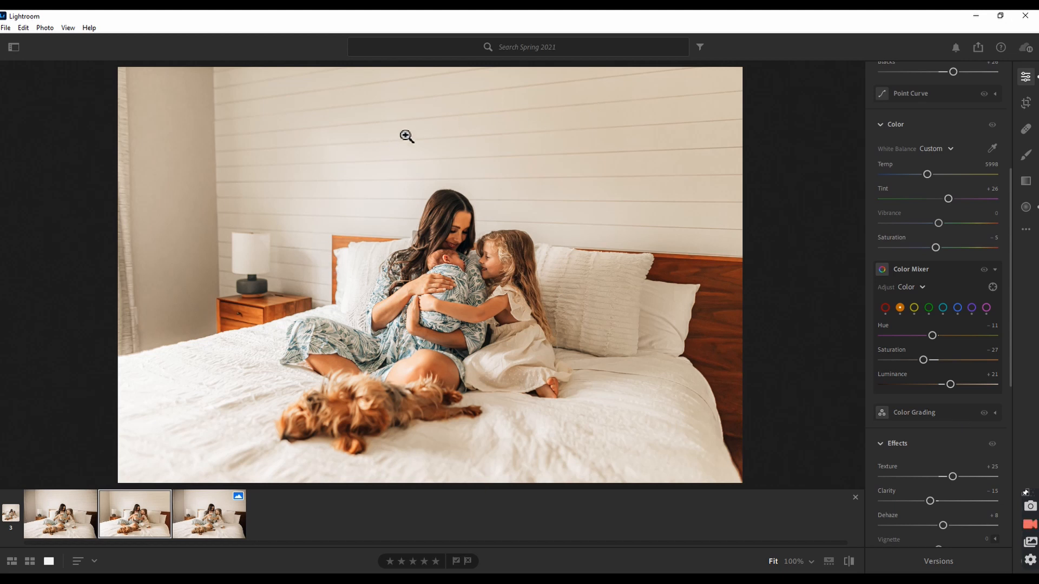
click(913, 308)
click(991, 287)
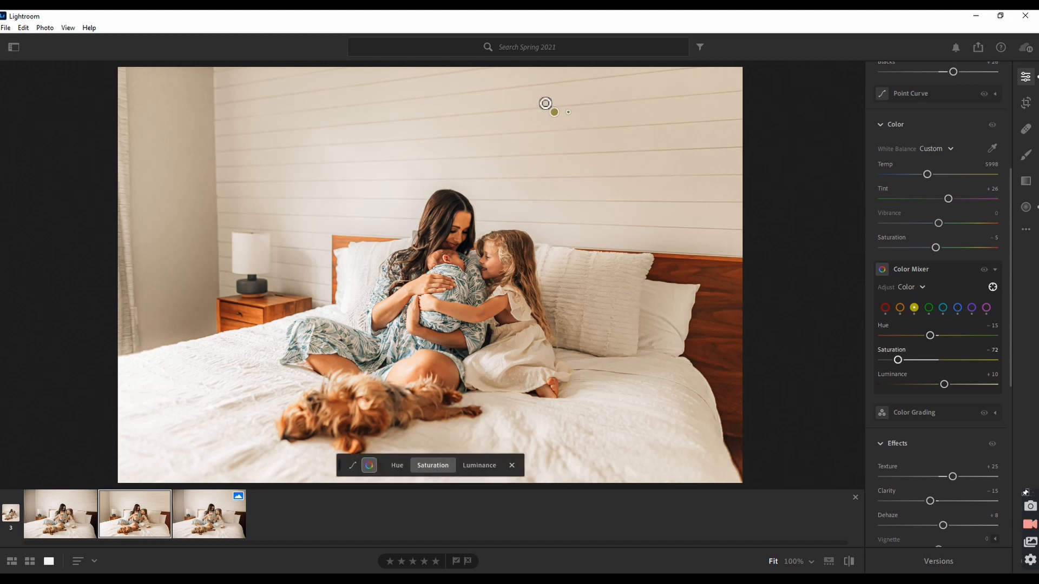
drag(541, 100, 498, 99)
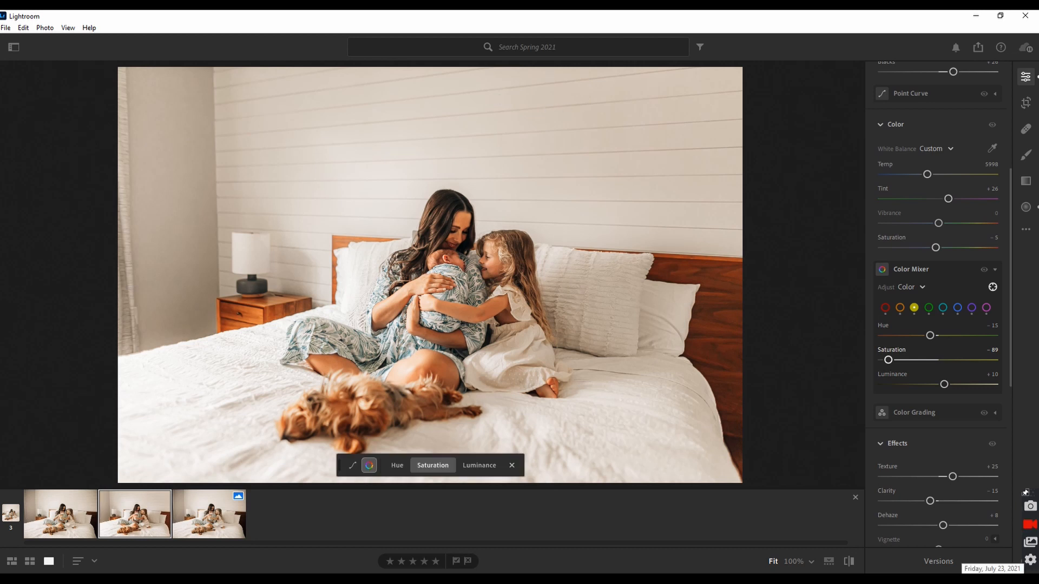
click(848, 562)
click(849, 562)
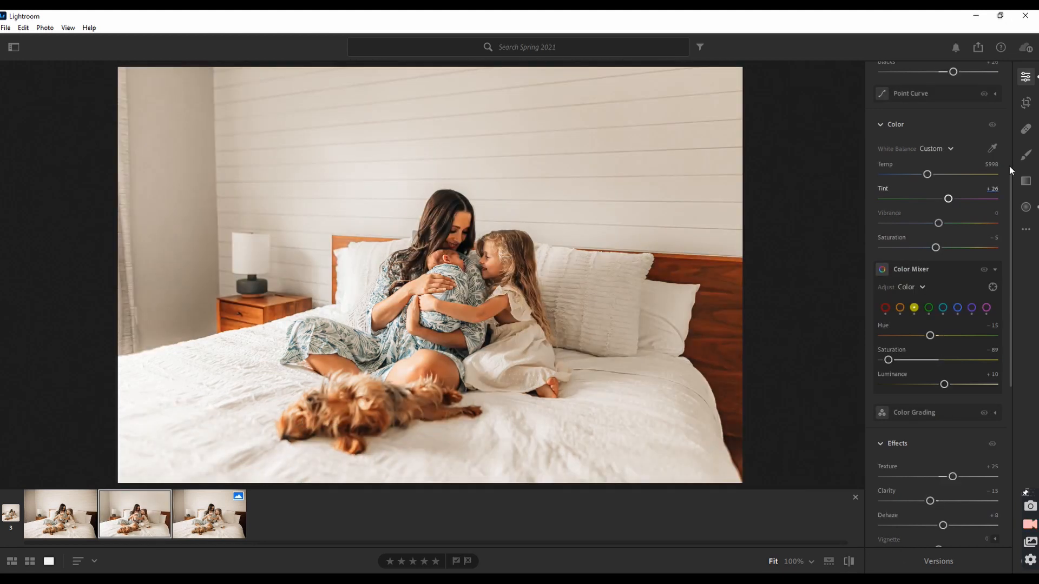
- Add a radial gradient over the dog and darken it with Shadows -26 and Blacks -22
click(1025, 207)
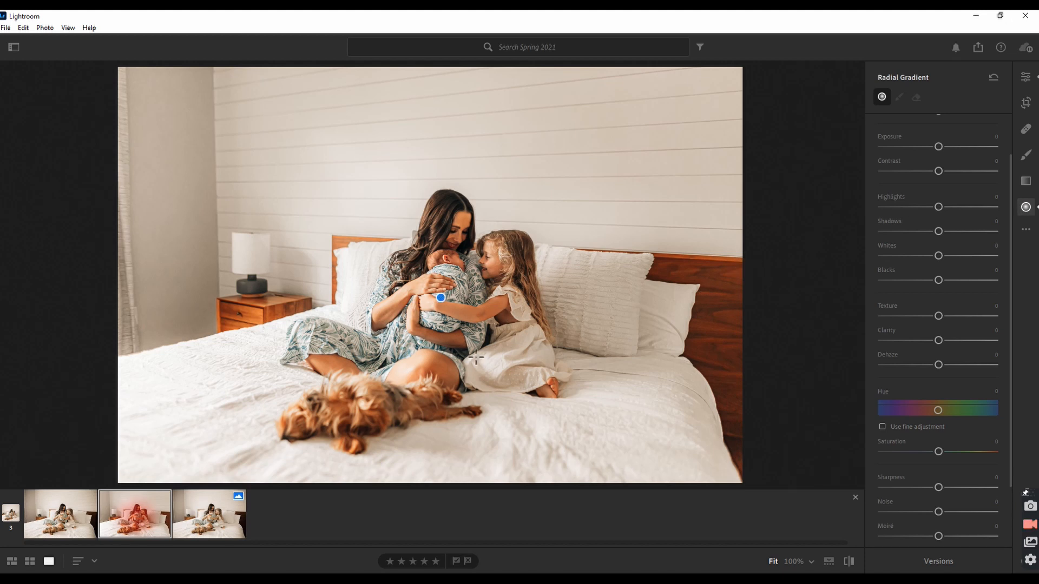
drag(337, 397, 468, 458)
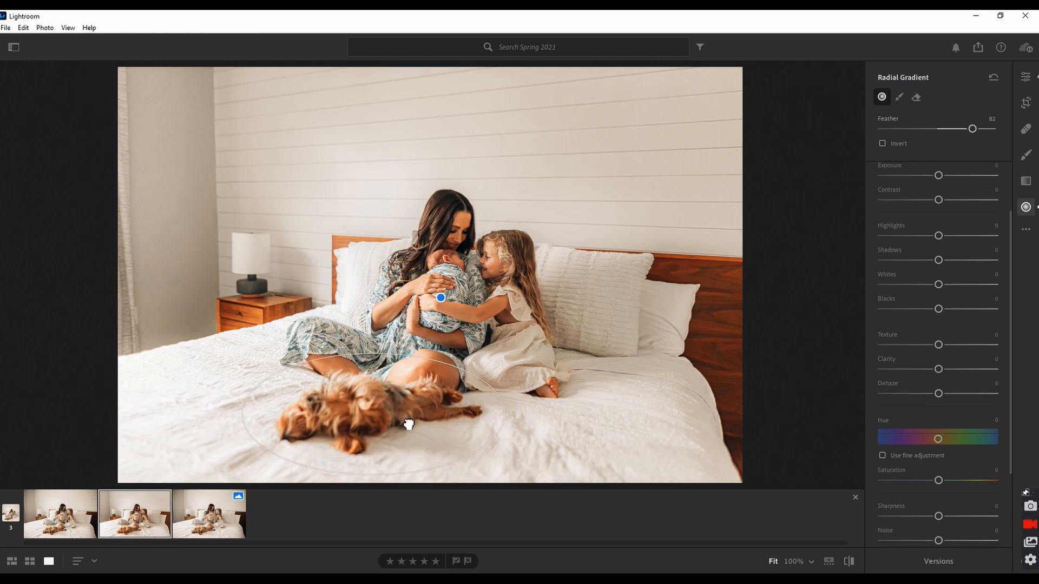
drag(938, 260, 925, 263)
drag(938, 308, 925, 308)
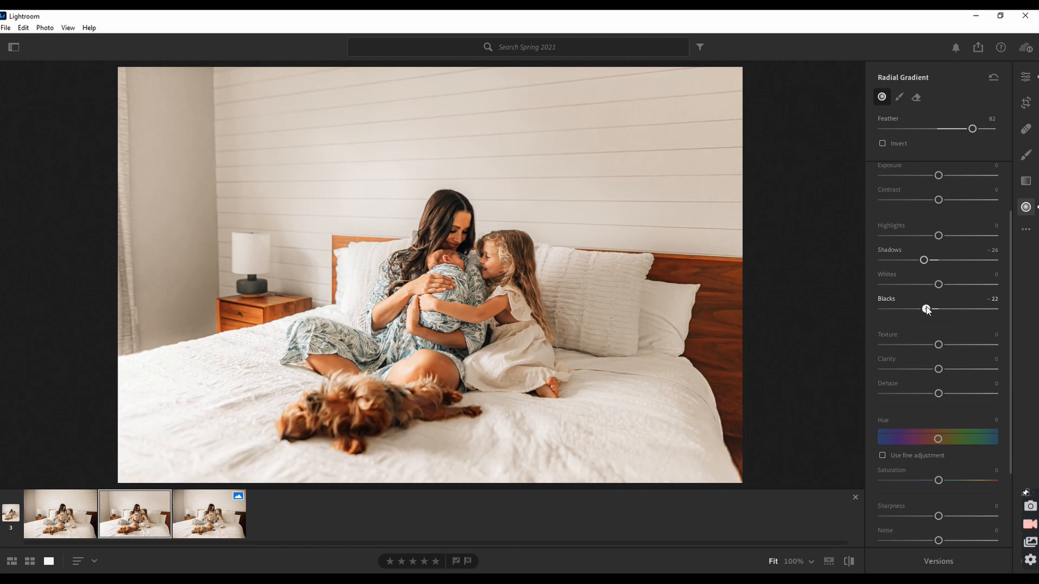
- Refine the dog's radial gradient with Texture +29, Exposure +0.28, Contrast +18 and Saturation -11
drag(940, 351, 955, 347)
drag(938, 176, 948, 203)
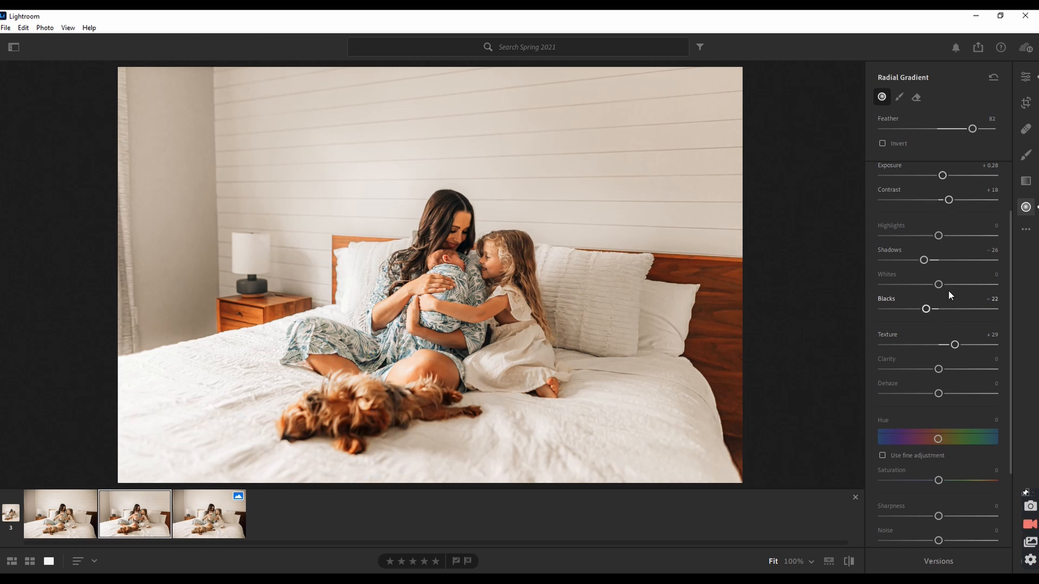
drag(938, 481, 932, 481)
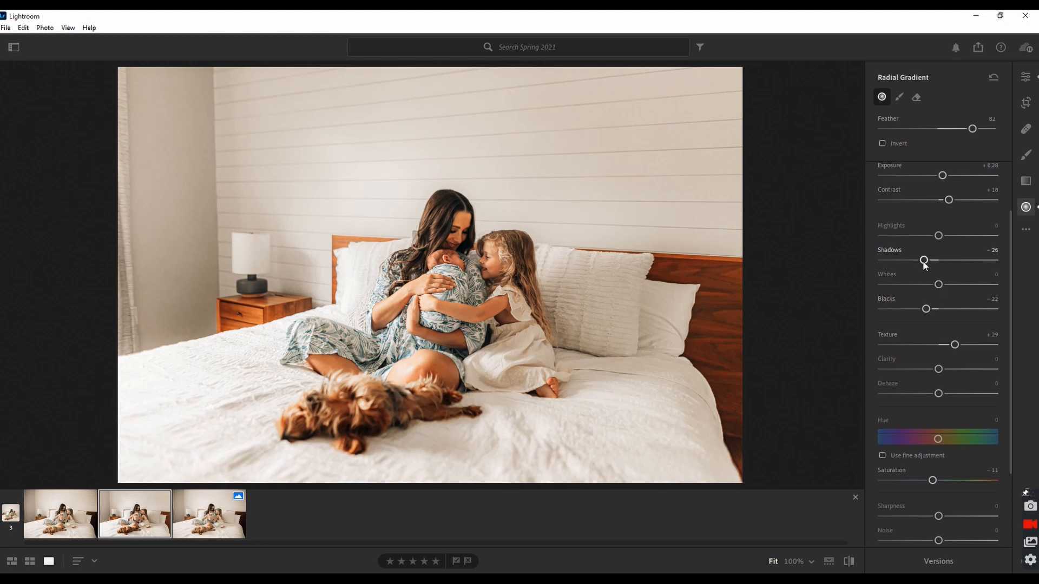
- Brighten the dog's radial gradient with Shadows +11 and Whites +9, compare with the original, and return to the main edit settings
drag(923, 260, 943, 284)
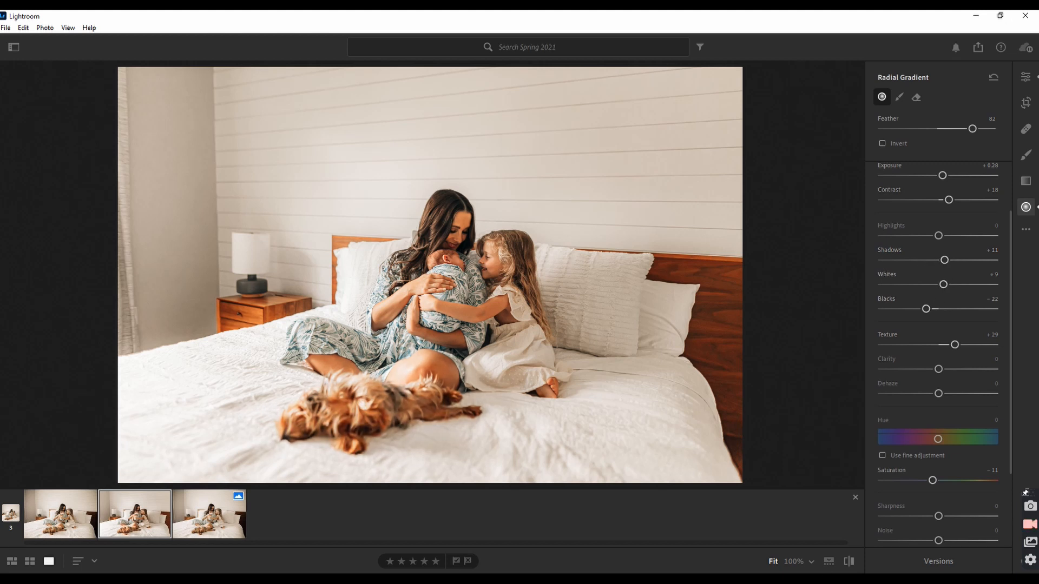
click(849, 562)
click(848, 561)
click(1020, 80)
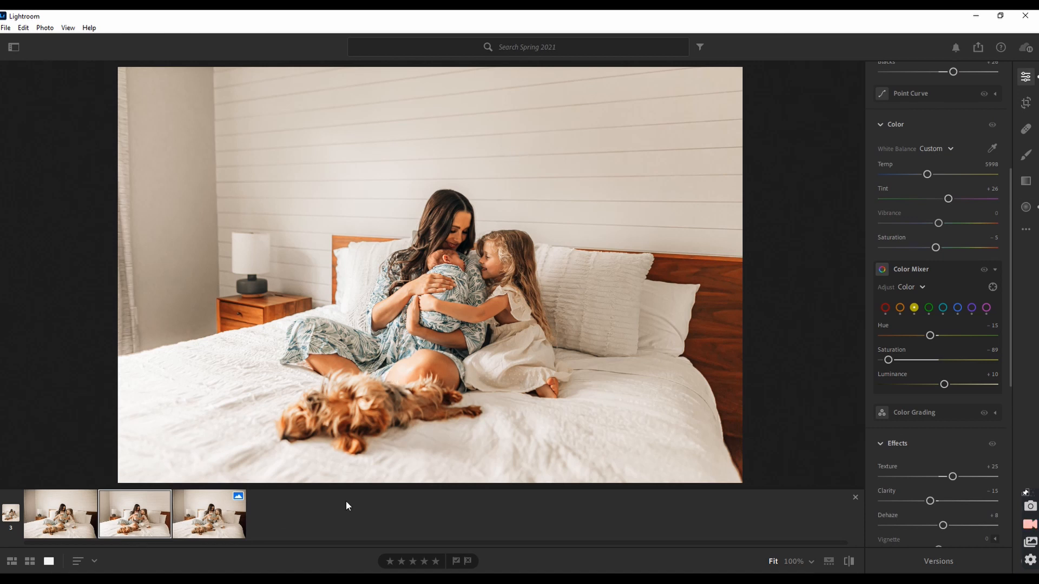
- Open the edited photo in Photoshop and smooth the skin with the Imagenomic Portraiture 3 filter at 65% Smoothing
right_click(144, 519)
click(194, 429)
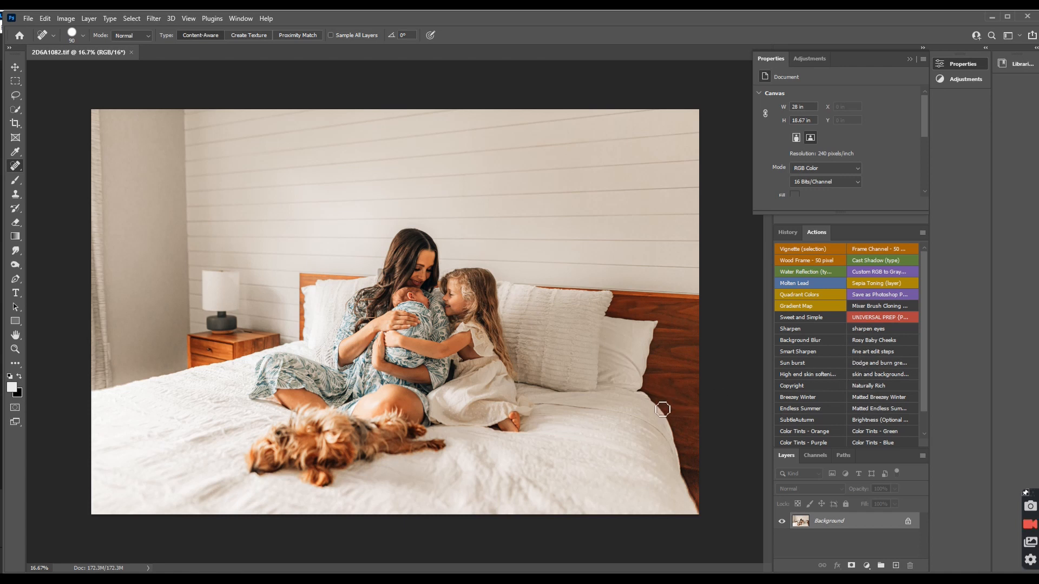
click(154, 19)
mouse_move(192, 267)
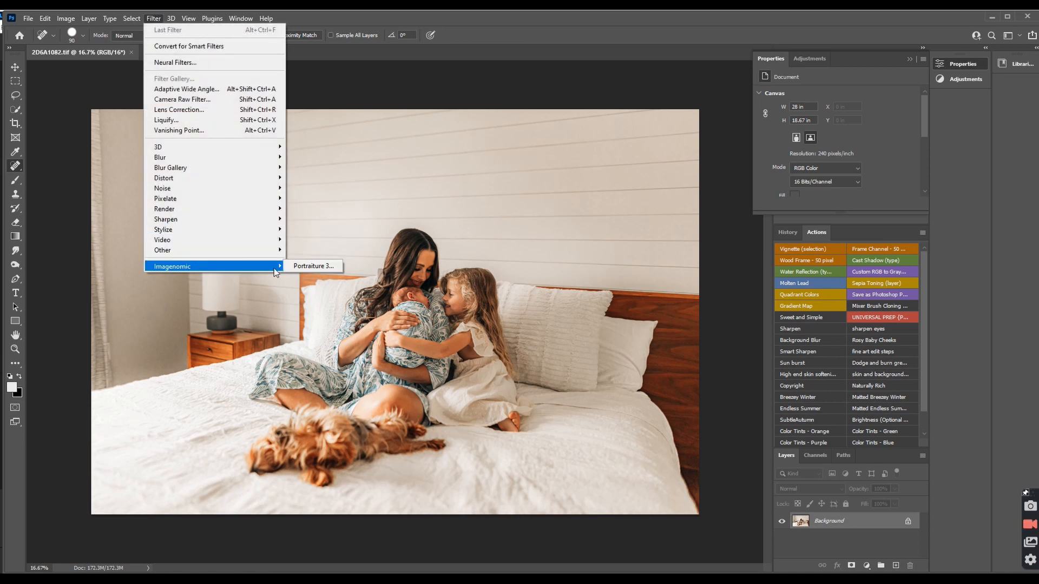
click(311, 266)
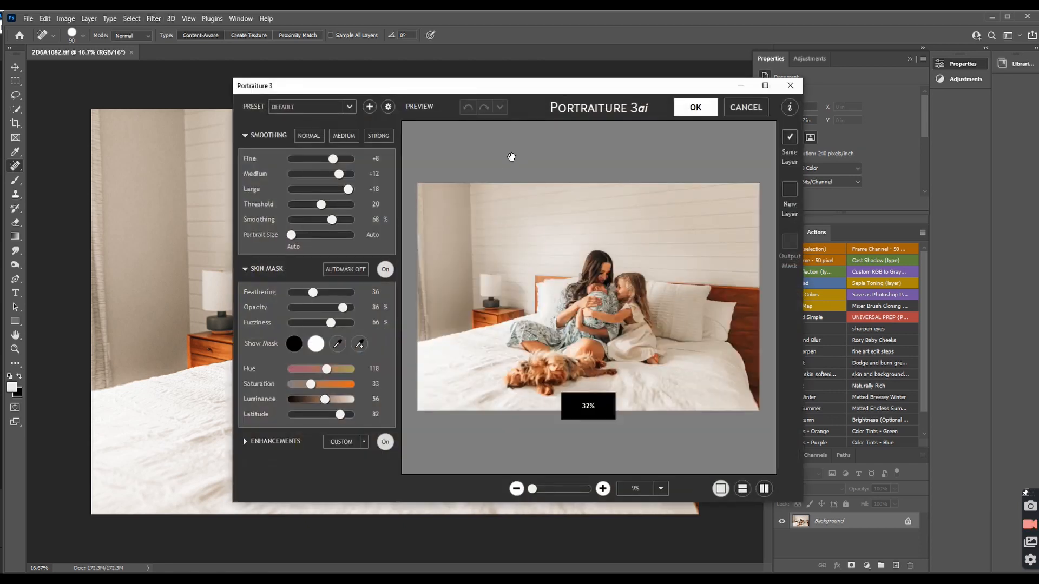
click(332, 219)
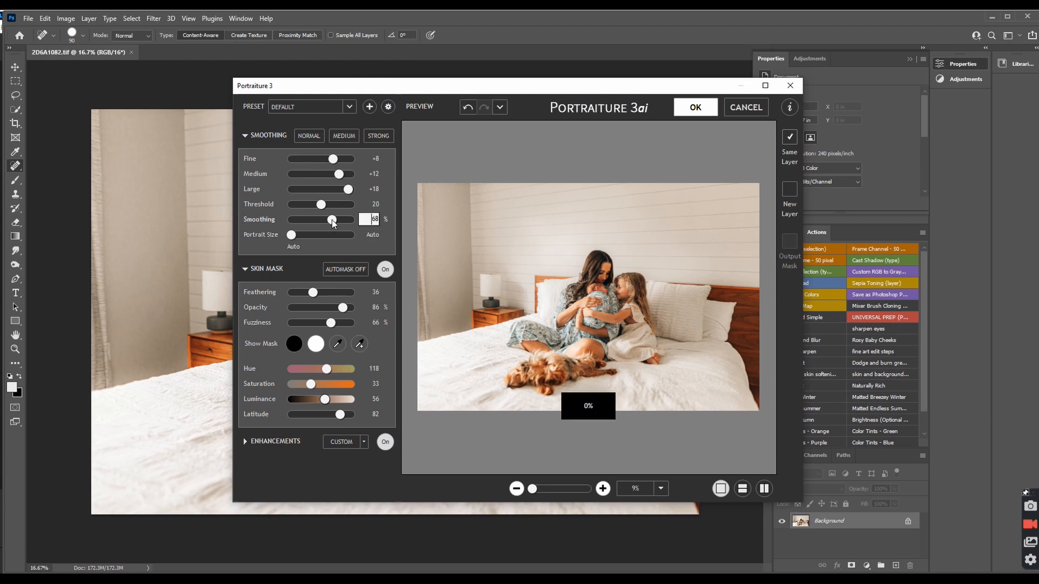
drag(331, 222, 330, 222)
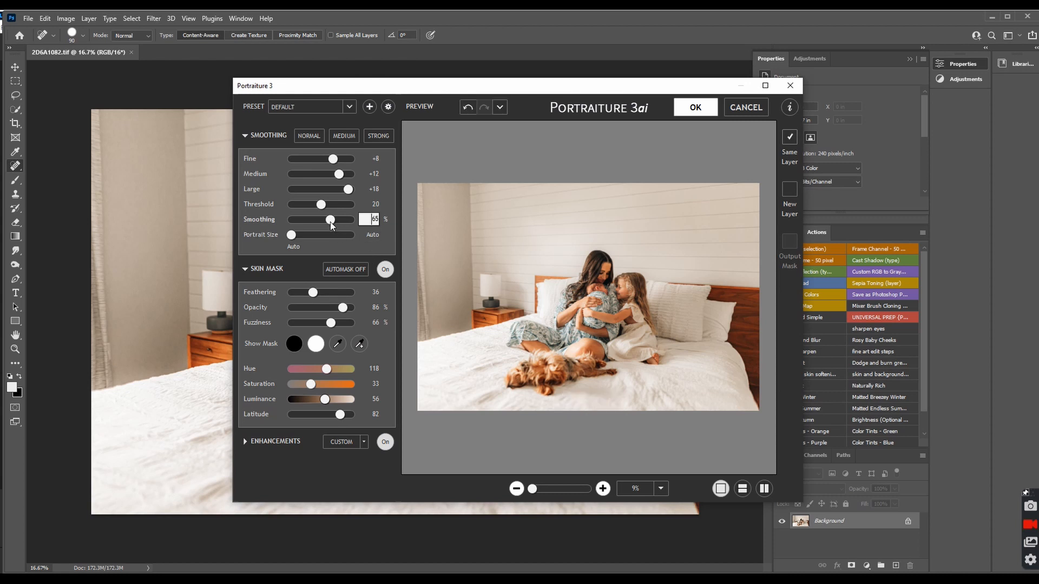
click(696, 110)
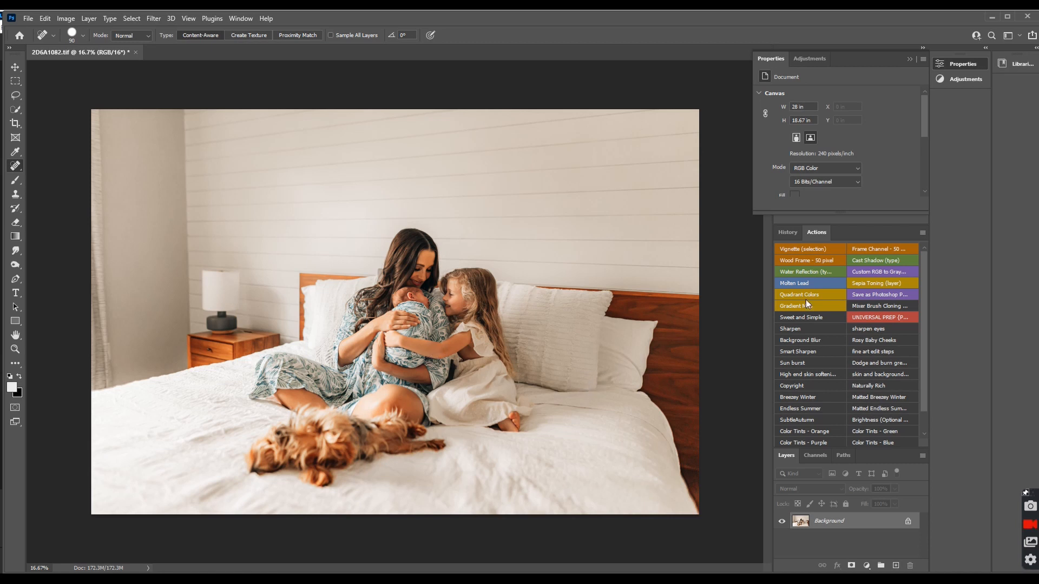
- Run the Smart Sharpen action, set its layer to 32% opacity, and reveal the family on the layer mask with a 2100 px brush
click(803, 352)
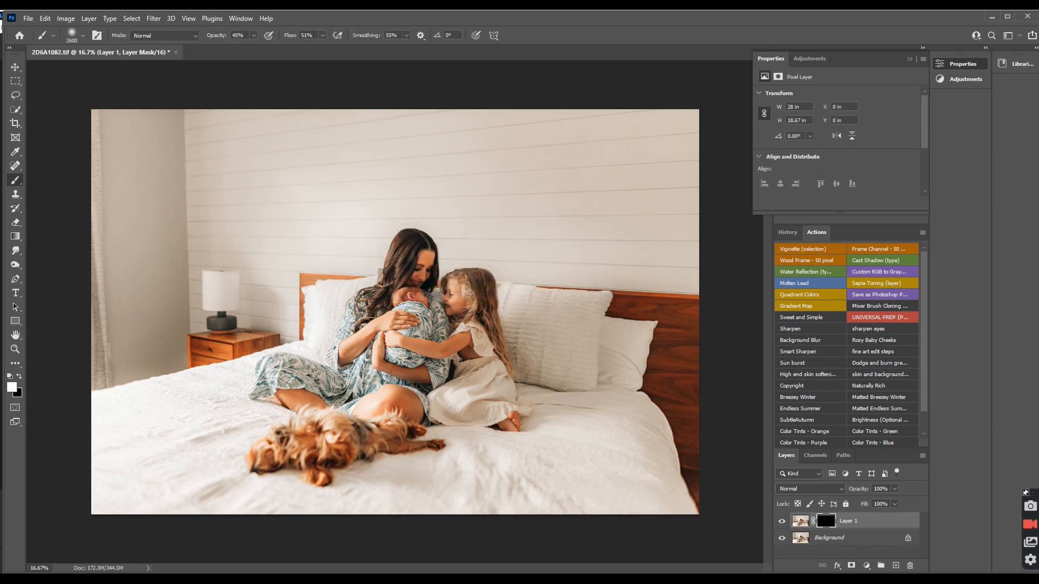
click(894, 489)
drag(894, 502, 862, 509)
click(344, 215)
key(bracketleft)
key(bracketleft)
key(bracketleft)
- Flatten the image, then save and close the document
click(922, 456)
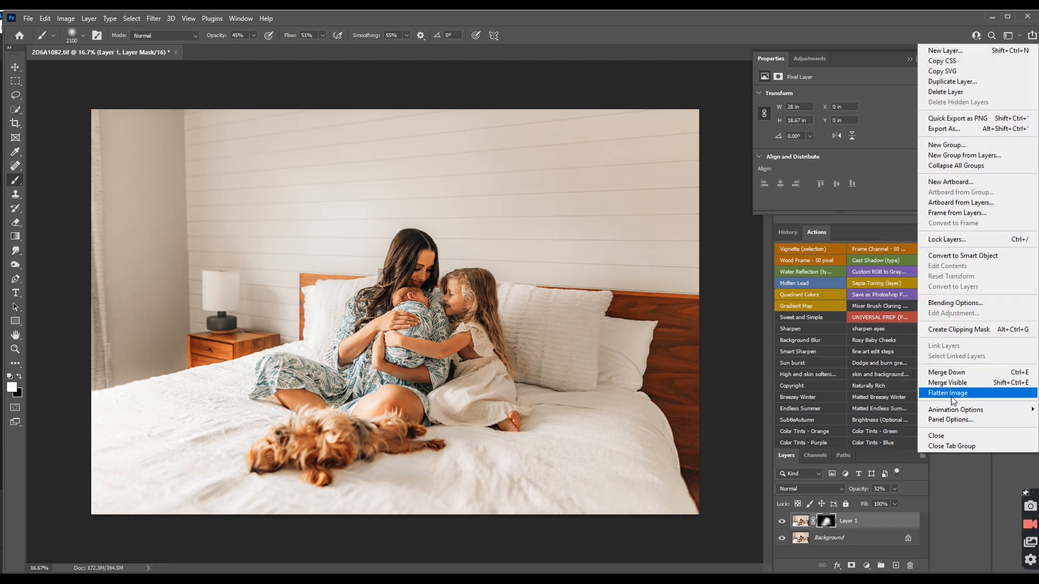
click(951, 394)
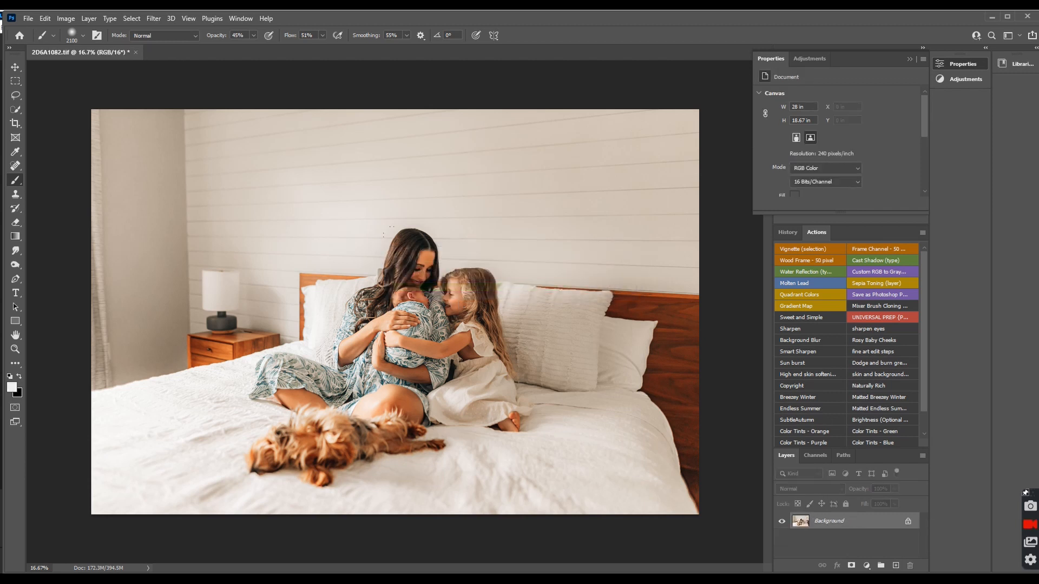
key(ctrl+s)
click(144, 53)
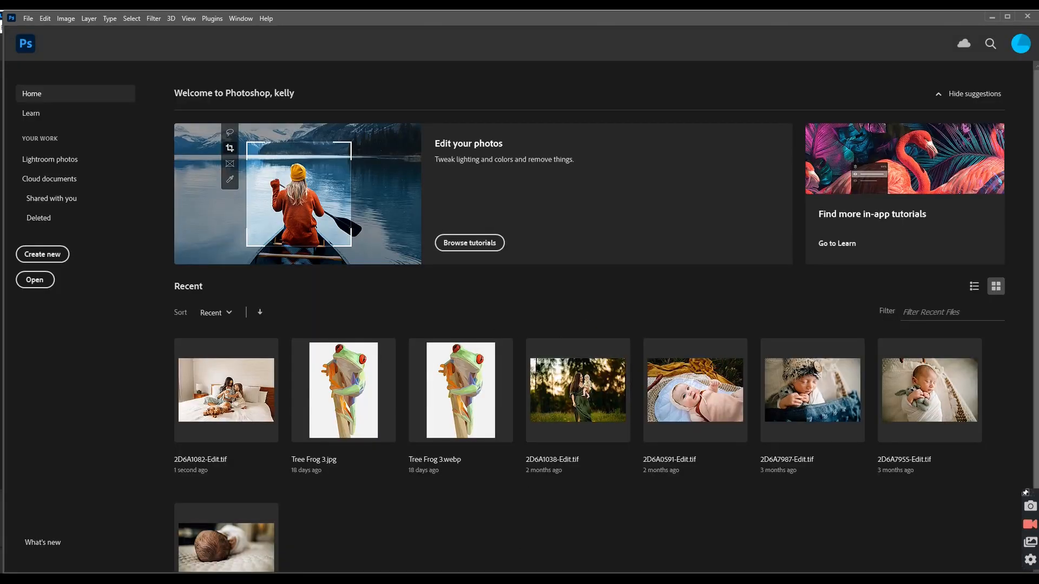
- Switch back to Lightroom and display the copy of the photo retouched in Photoshop
key(alt+Tab)
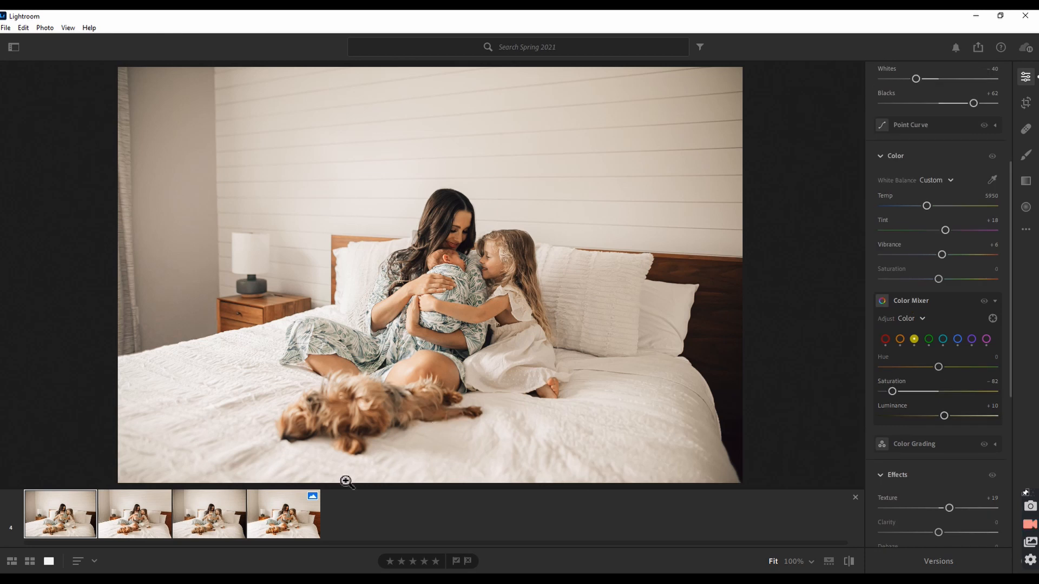
click(288, 524)
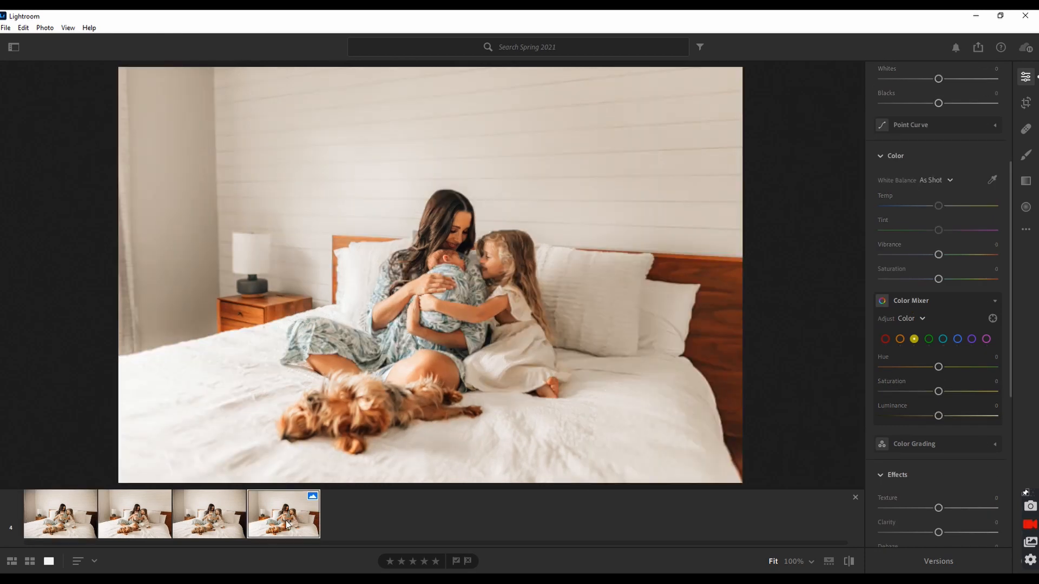